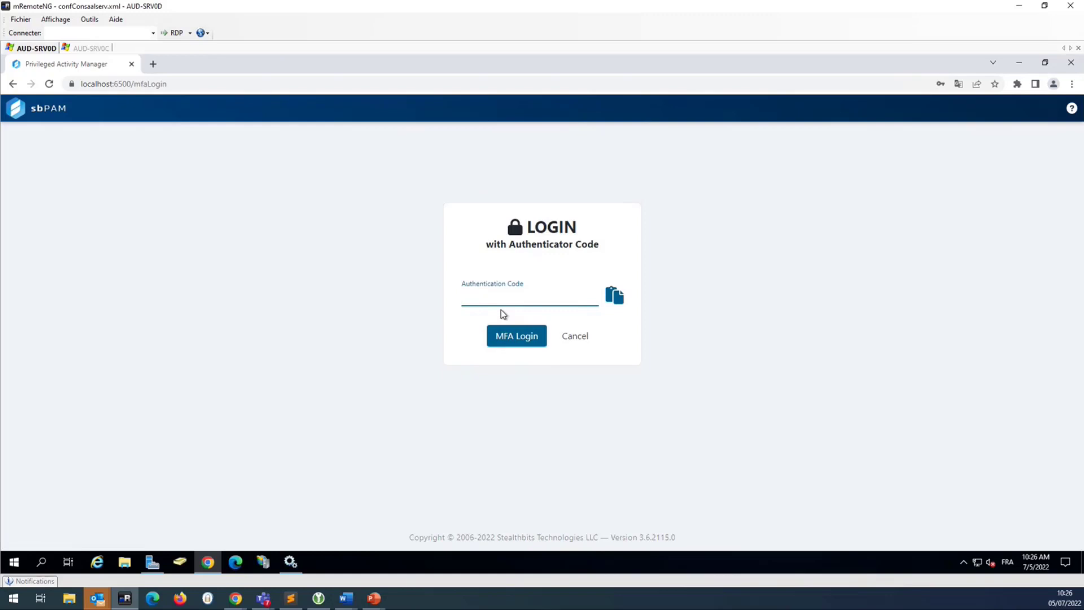
# - Enter the authenticator code to complete the sbPAM MFA login
pyautogui.press('Return')
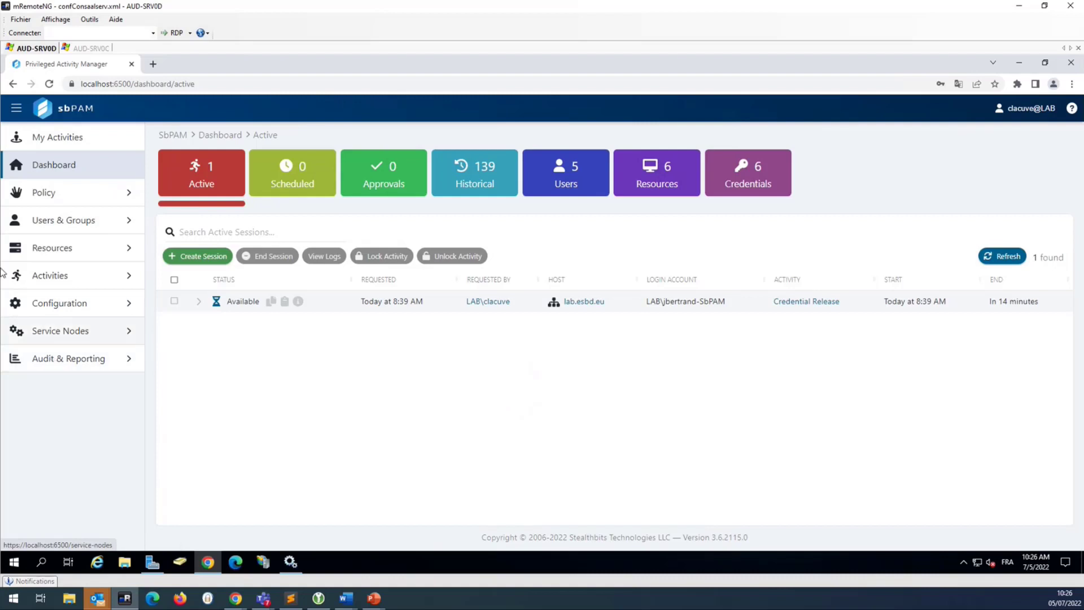
# - Go to My Activities to list the six available activity tiles
pyautogui.click(36, 145)
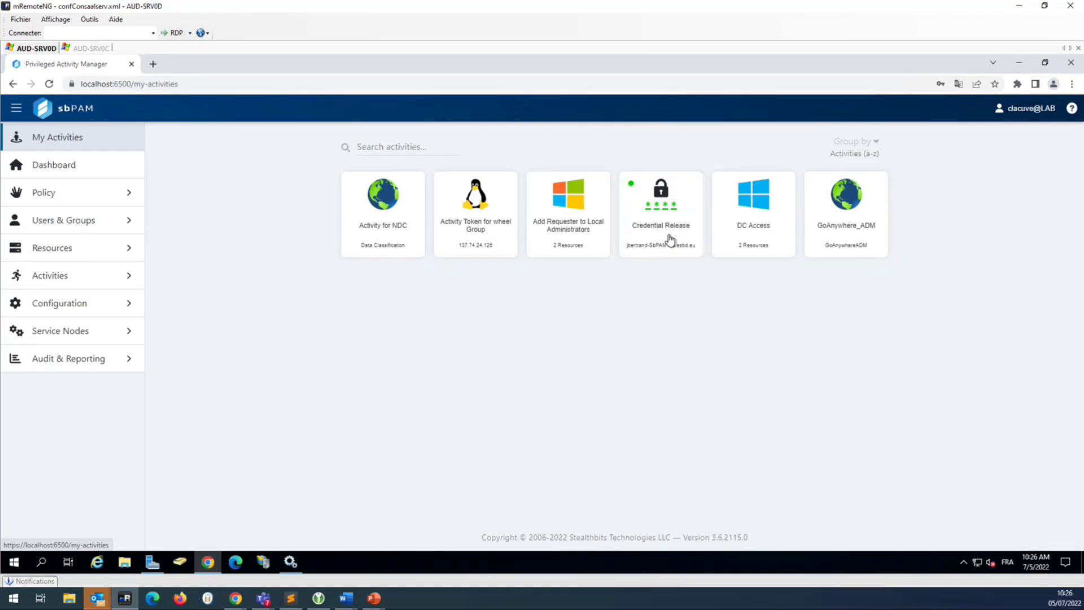
# - Create and start DC Access sessions on both lab\srv0c and lab\srv0d
pyautogui.click(762, 232)
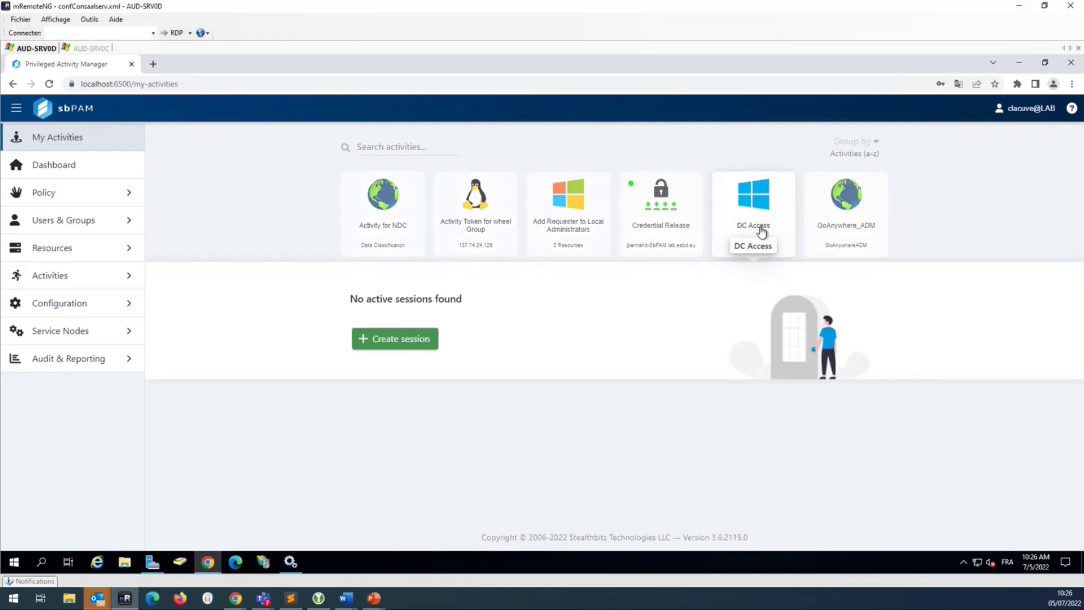
pyautogui.click(410, 343)
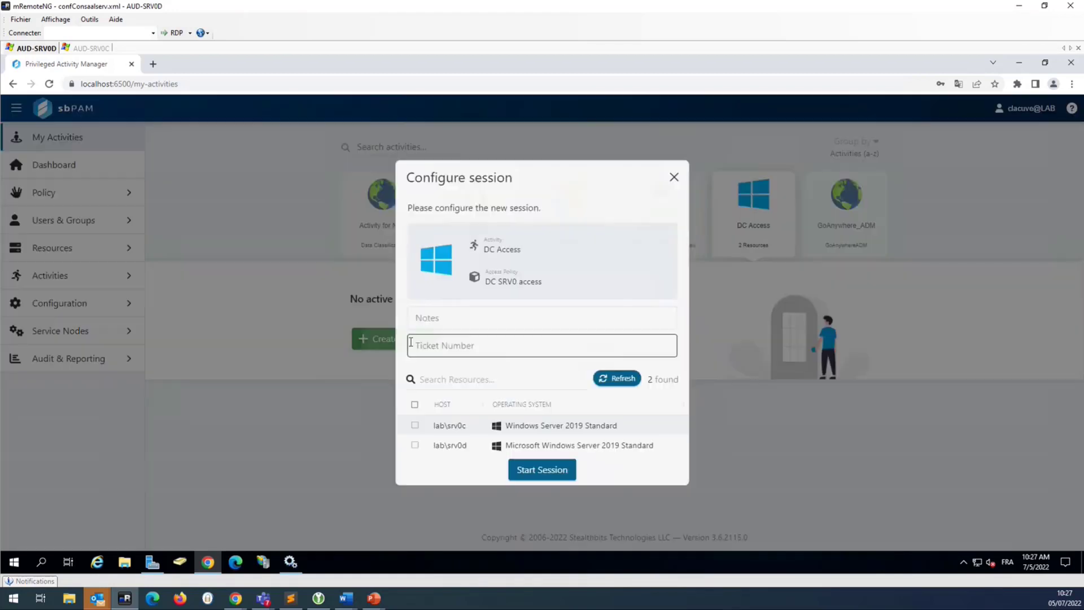
pyautogui.click(415, 404)
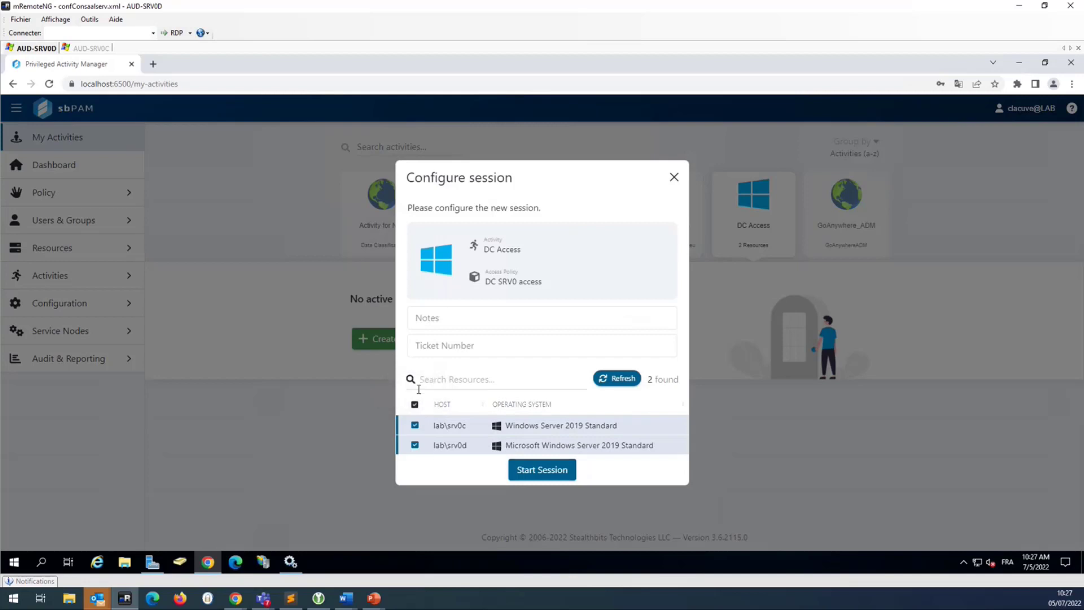
pyautogui.click(563, 472)
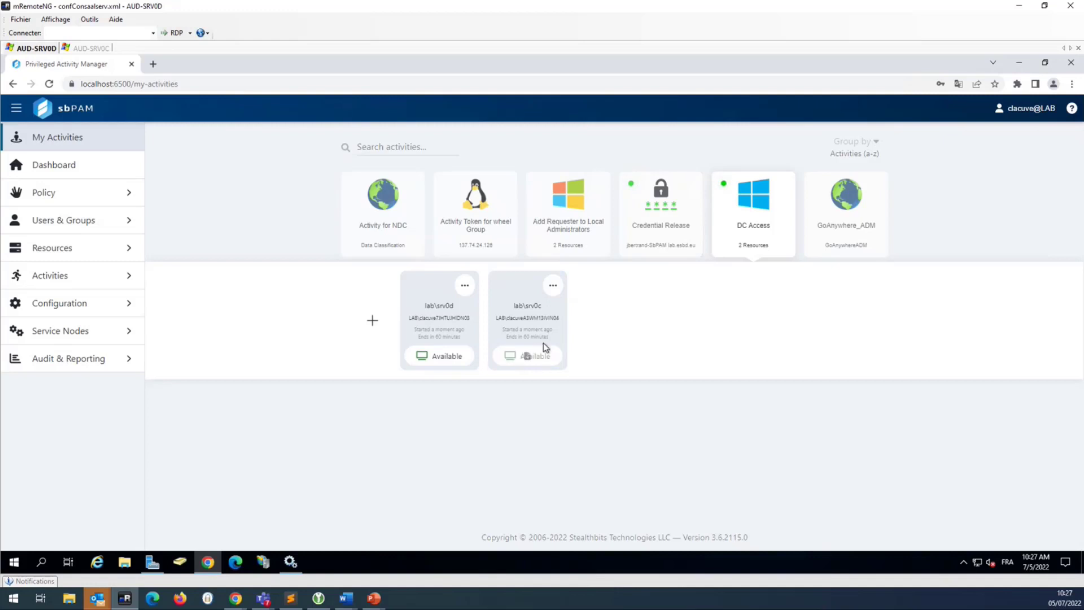
# - Download and open the srv0c RDP file, connect, then bring the second sbPAM window forward
pyautogui.click(535, 360)
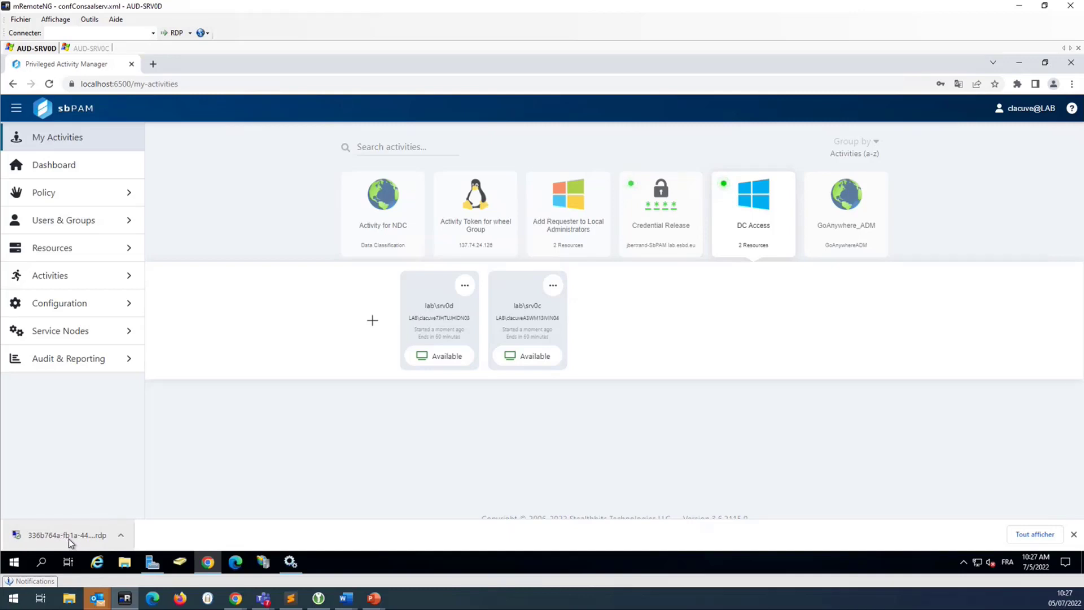
pyautogui.click(70, 541)
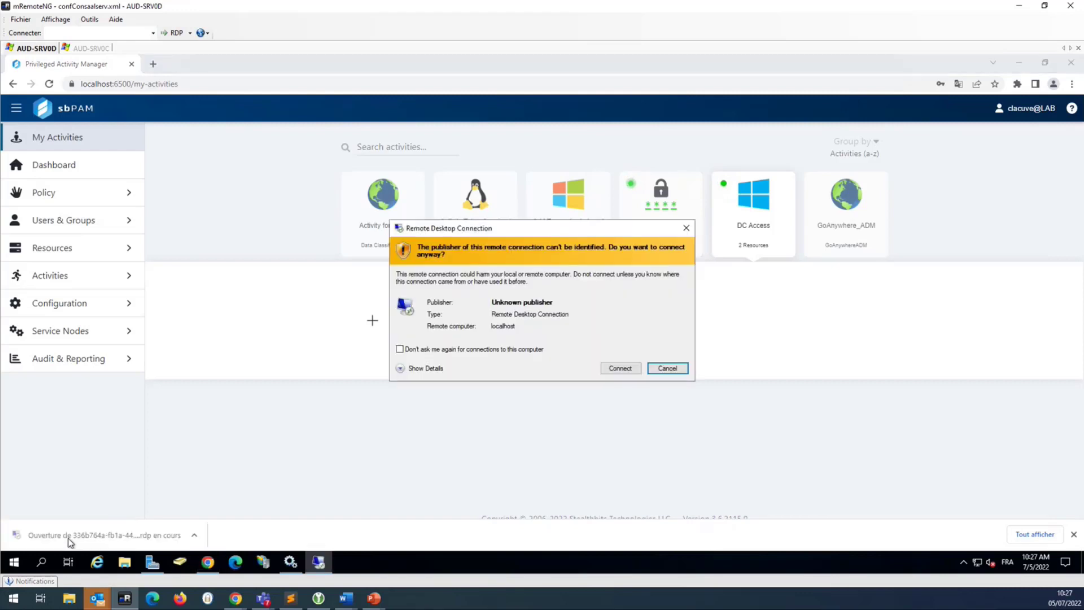
pyautogui.click(621, 369)
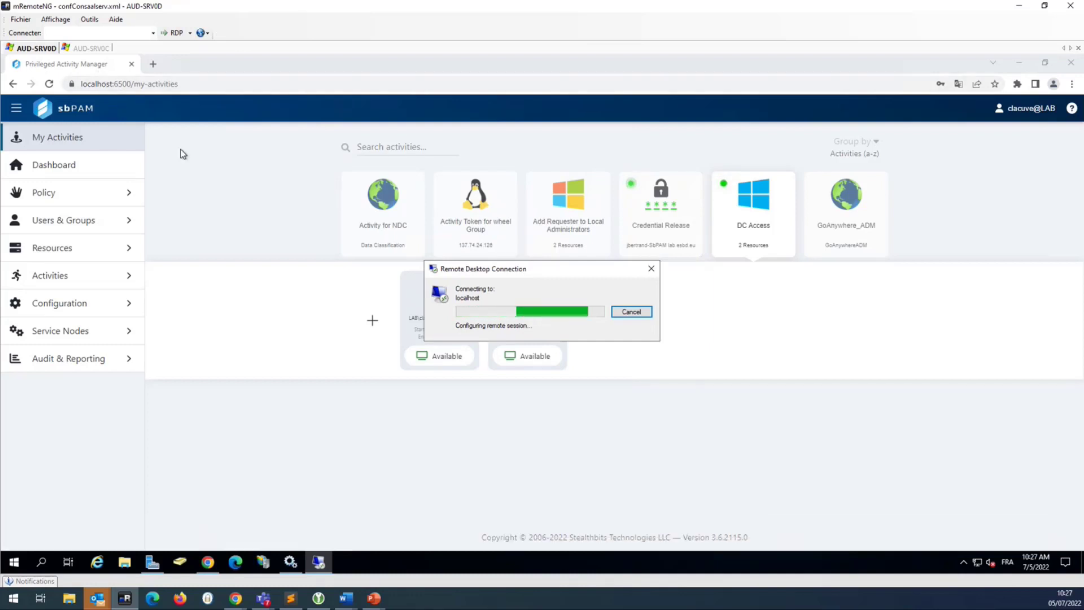
pyautogui.moveTo(235, 598)
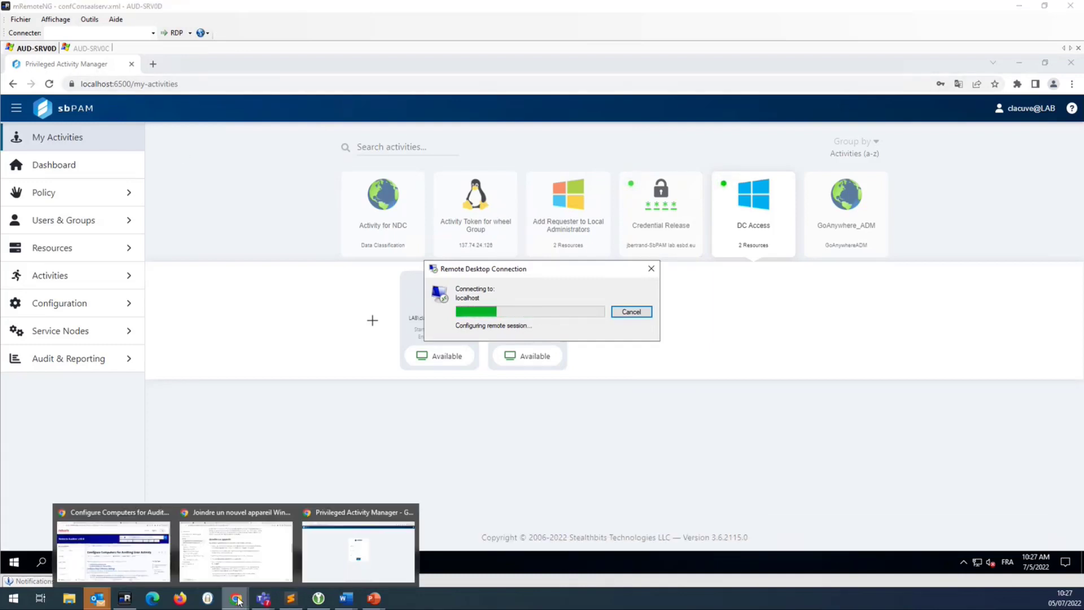
pyautogui.click(364, 558)
# - Sign in to the second sbPAM console with the saved username, pasted password and authenticator code
pyautogui.click(540, 243)
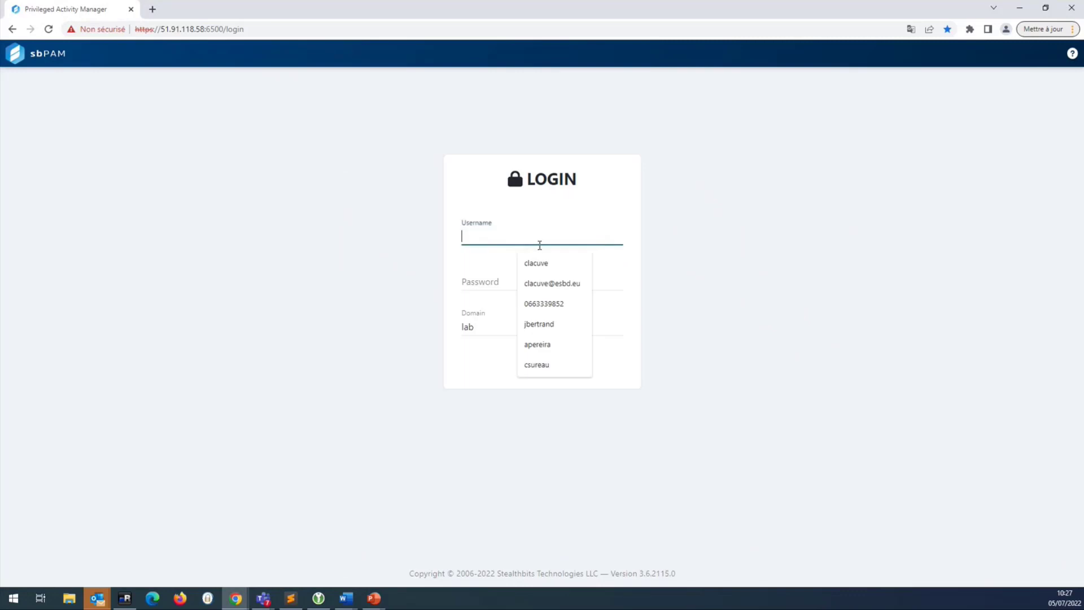
pyautogui.click(552, 269)
pyautogui.press('Tab')
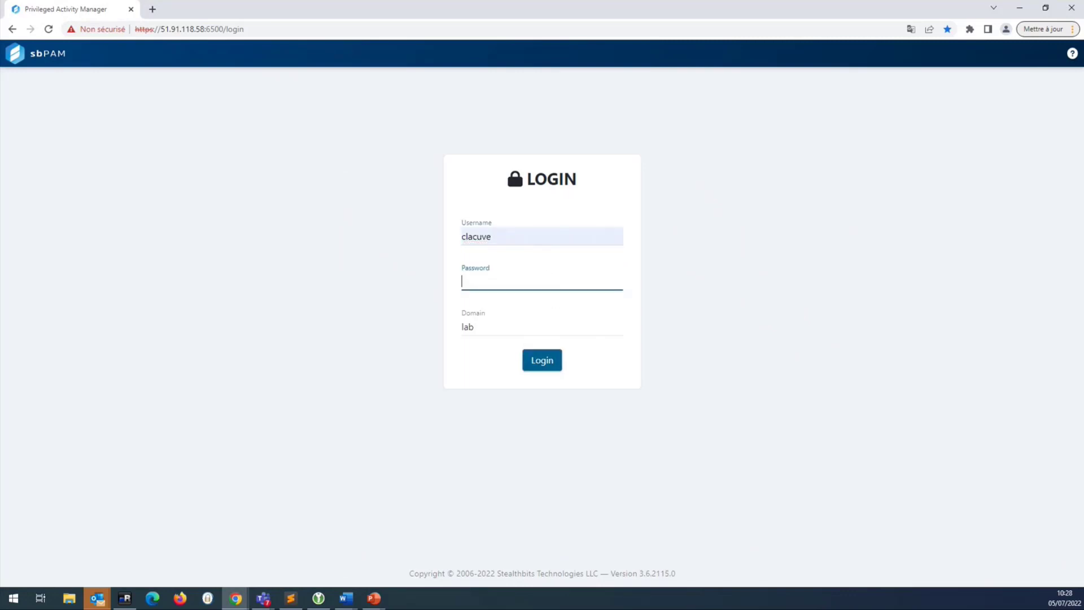
pyautogui.hotkey('alt', 'Tab')
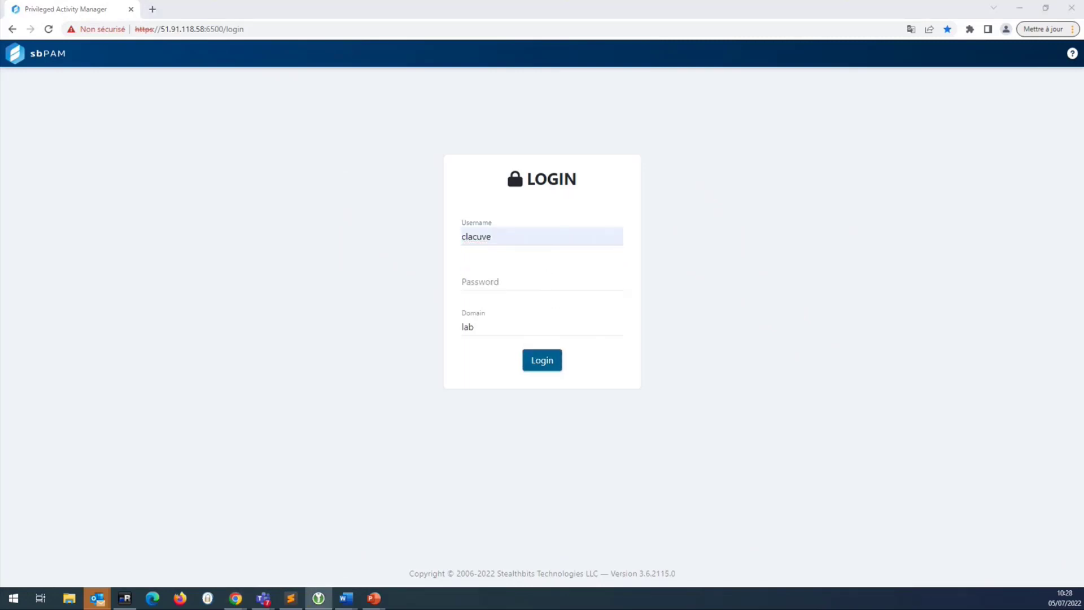
pyautogui.click(505, 281)
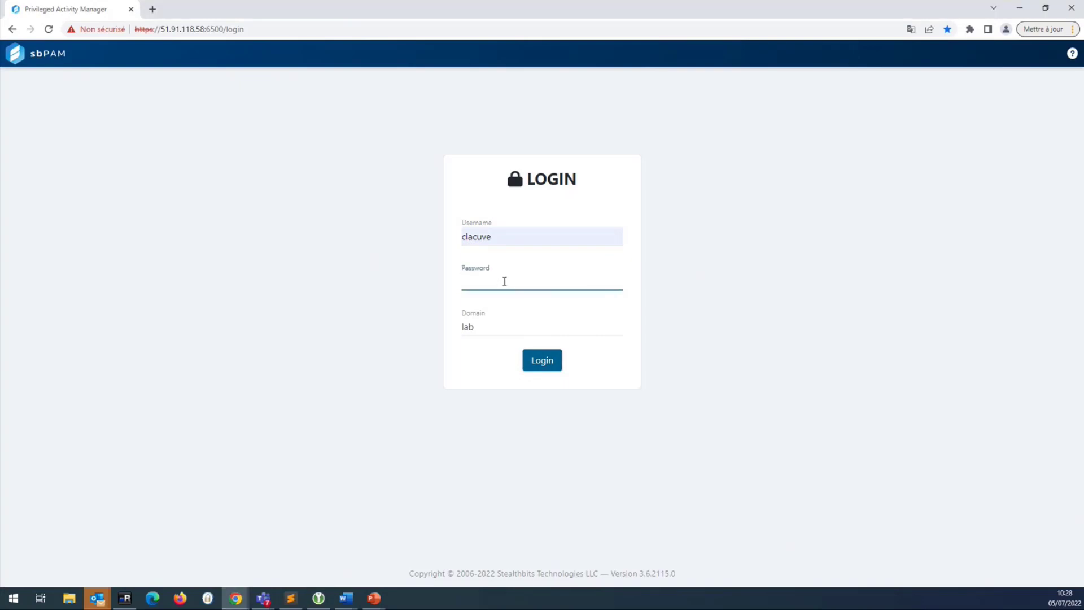
pyautogui.hotkey('ctrl', 'v')
pyautogui.press('Return')
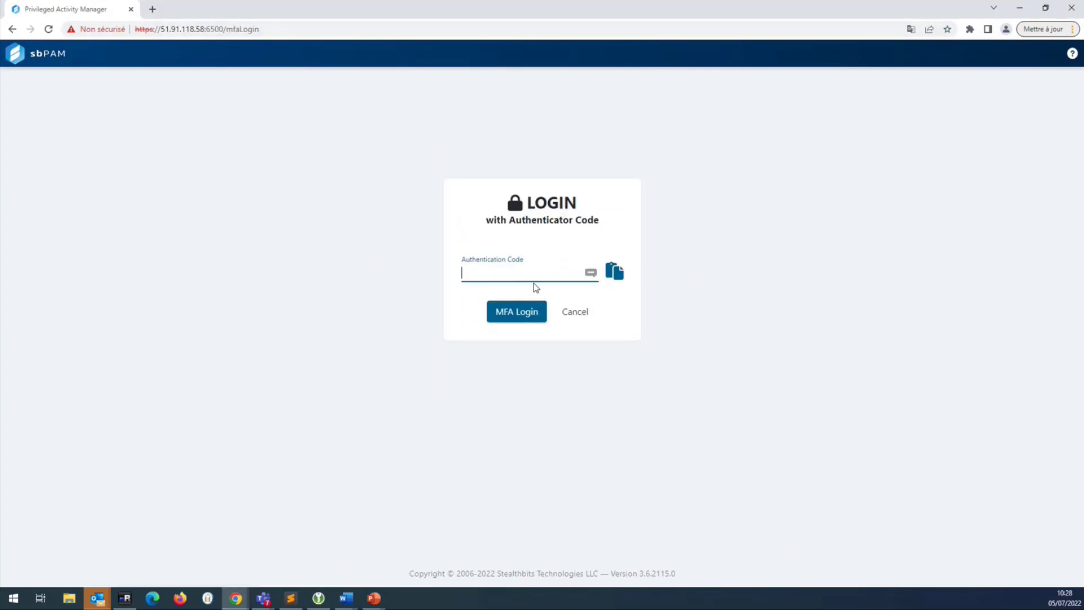
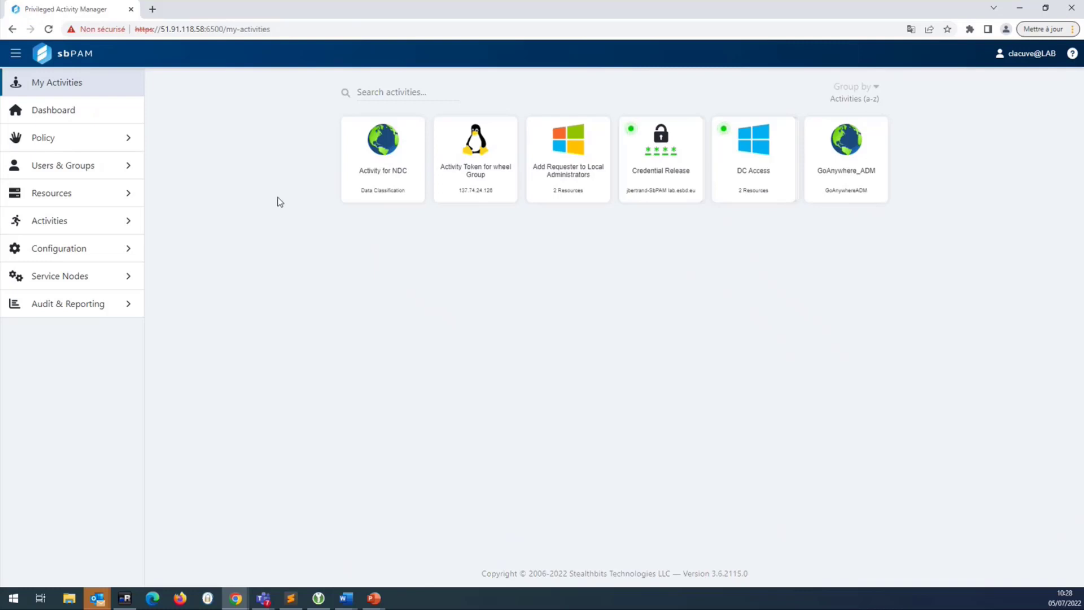
# - Open the lab\srv0c DC Access RDP session, position its window and dismiss the recording notice
pyautogui.click(748, 181)
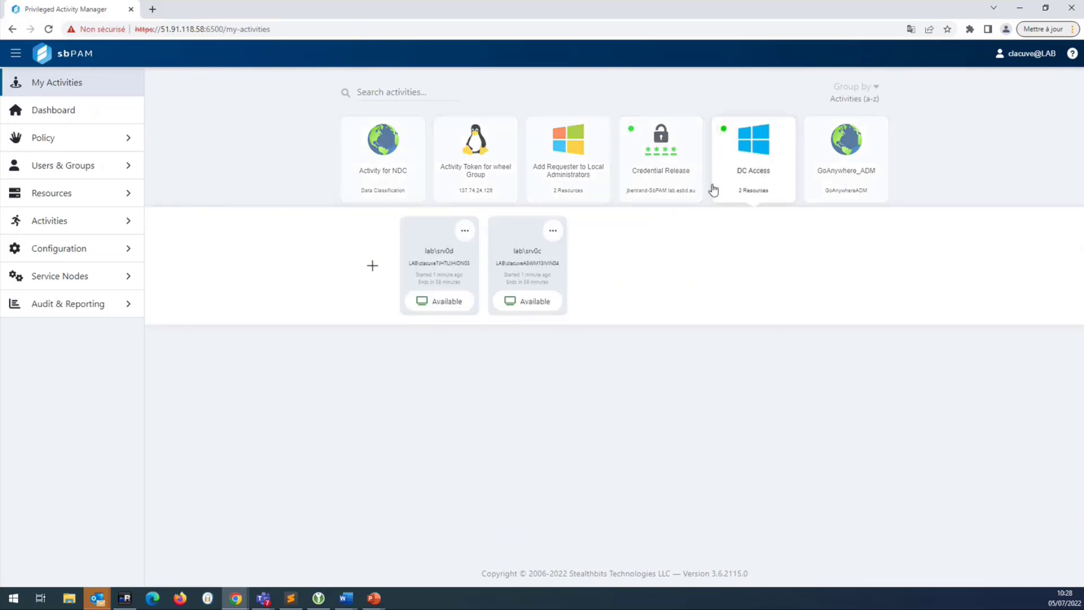
pyautogui.click(520, 305)
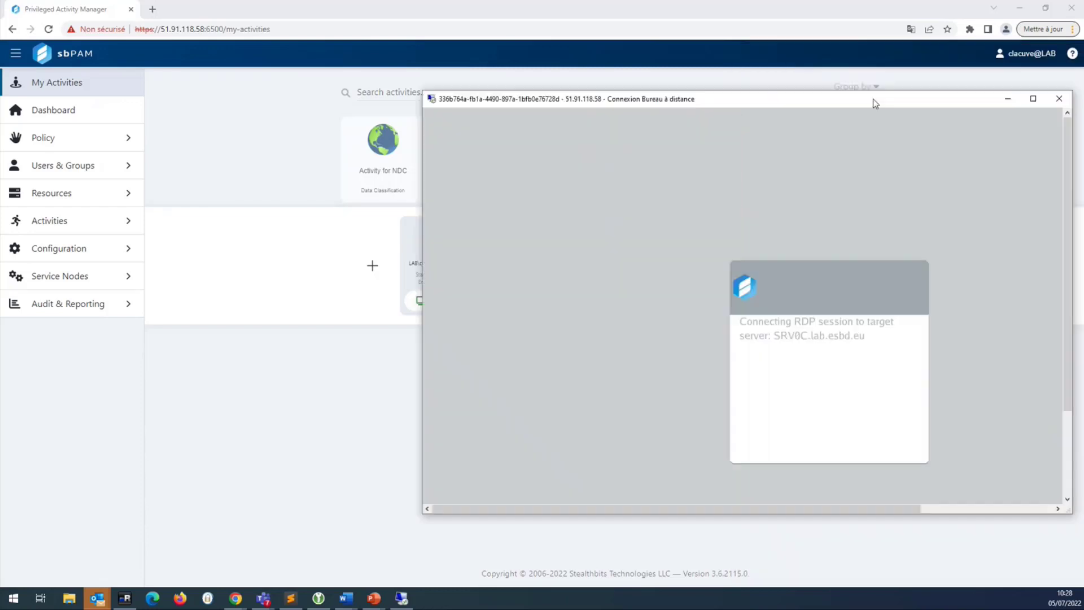
pyautogui.moveTo(873, 100); pyautogui.dragTo(696, 84)
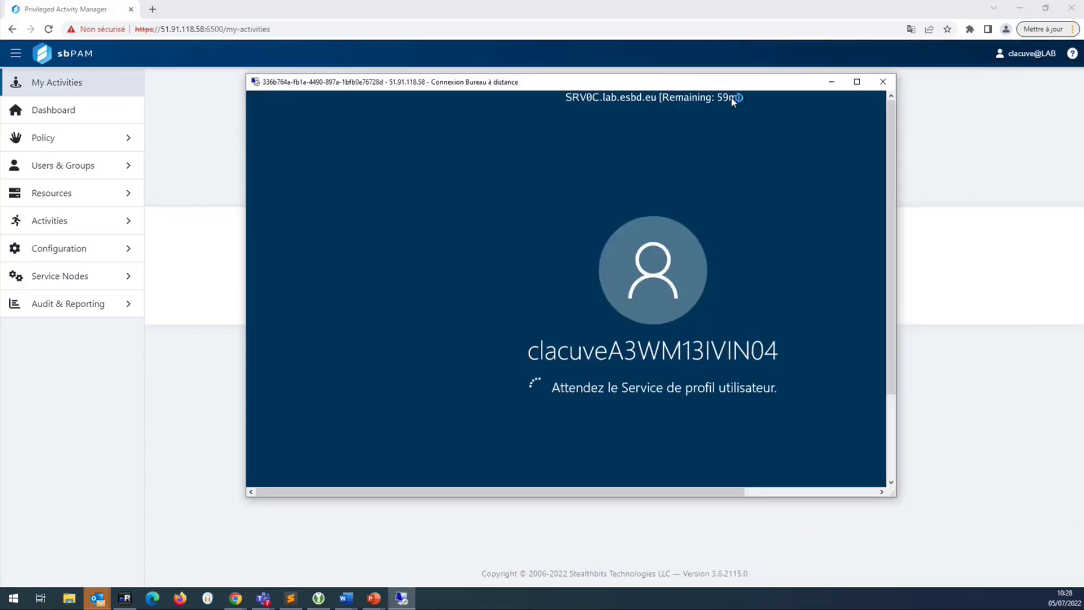
pyautogui.moveTo(705, 89); pyautogui.dragTo(659, 82)
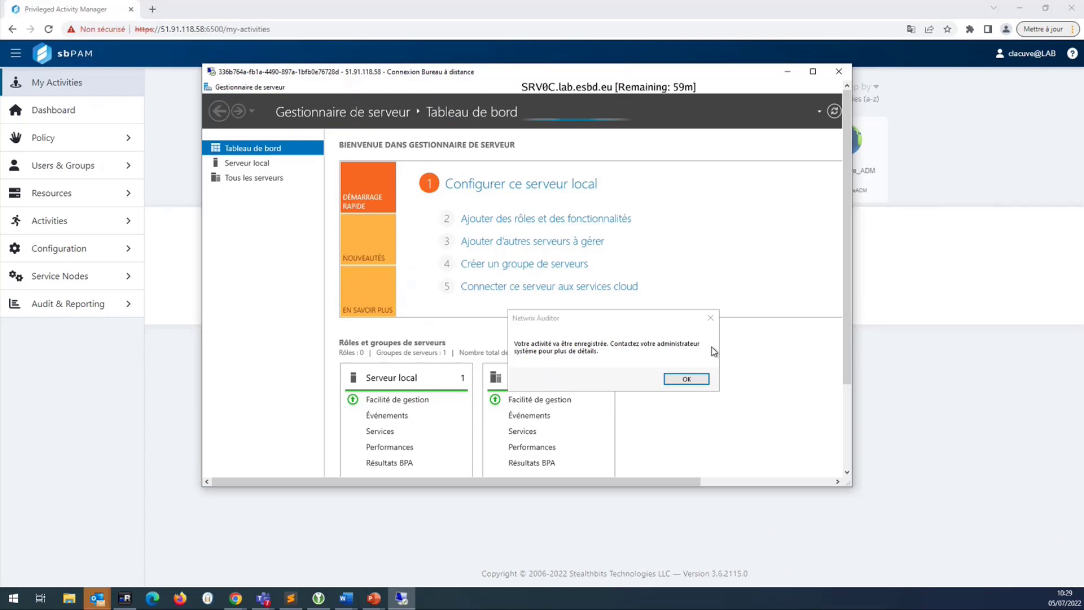
pyautogui.click(687, 379)
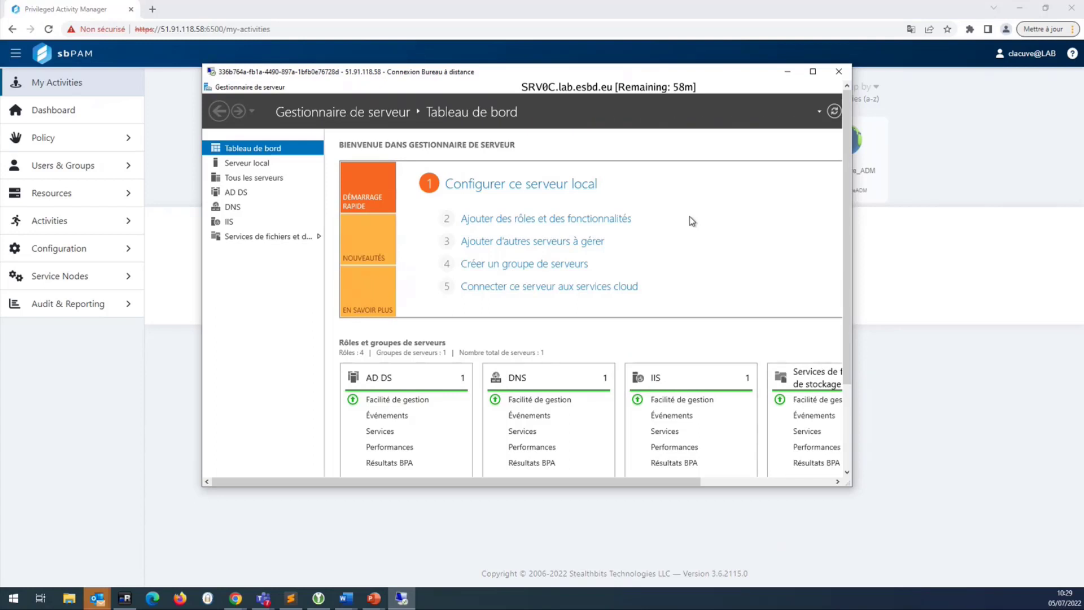
pyautogui.click(123, 600)
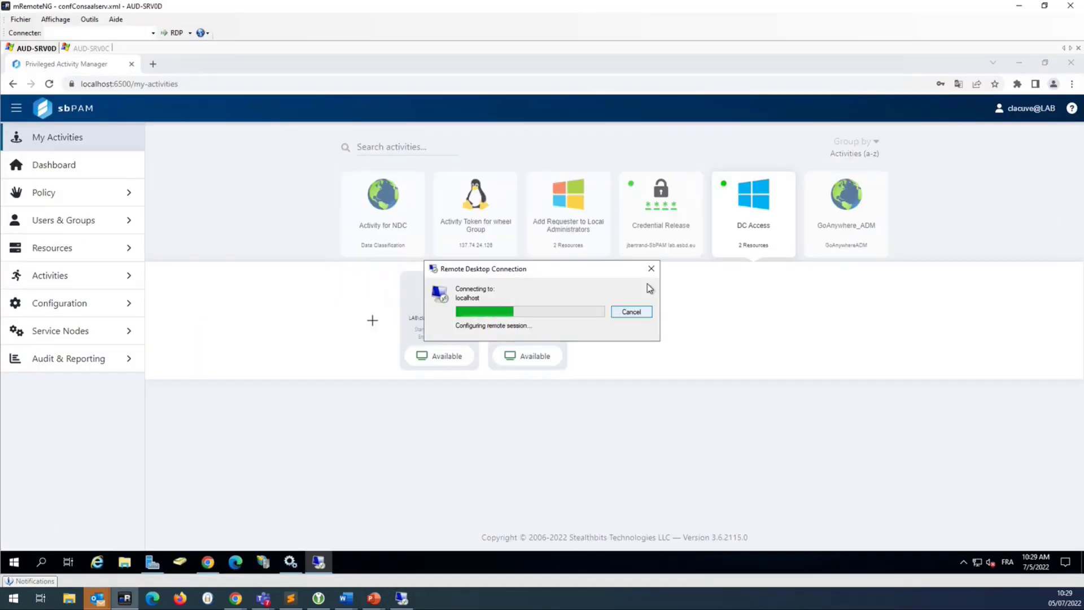
# - Close the stalled Remote Desktop 'Connecting' dialog and show the Activity for NDC sessions
pyautogui.click(651, 269)
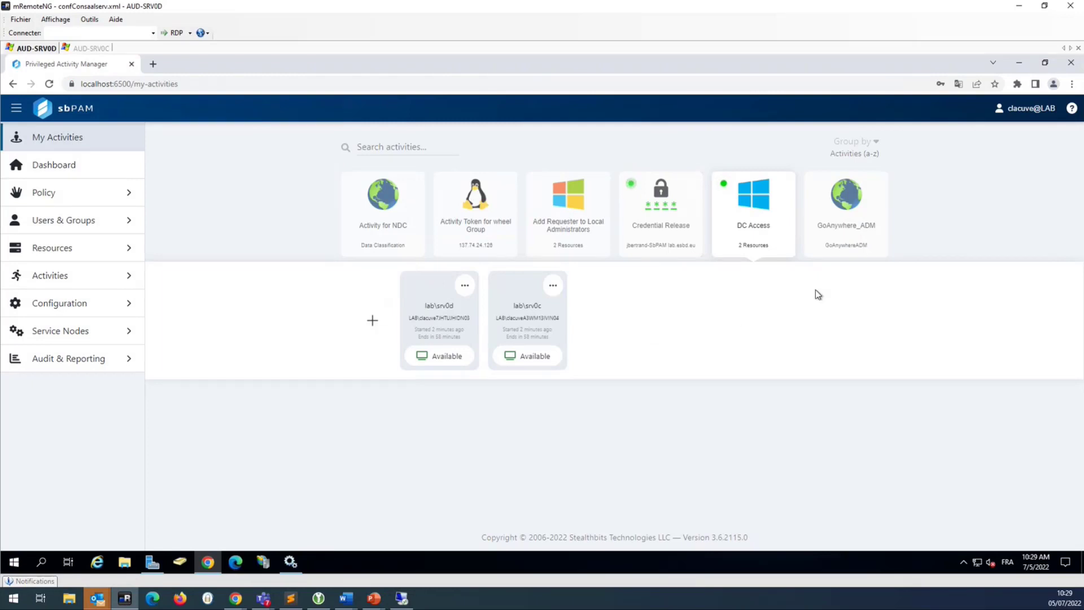
pyautogui.click(388, 214)
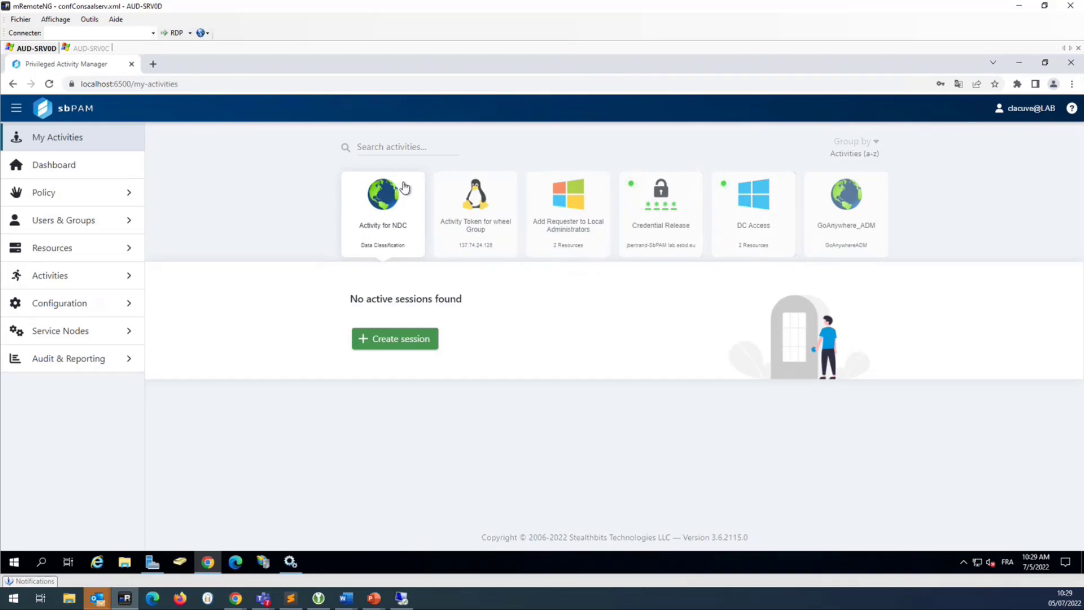
# - Launch the Activity for NDC session from the Stealthbits extension's Data Classification entry
pyautogui.click(1018, 84)
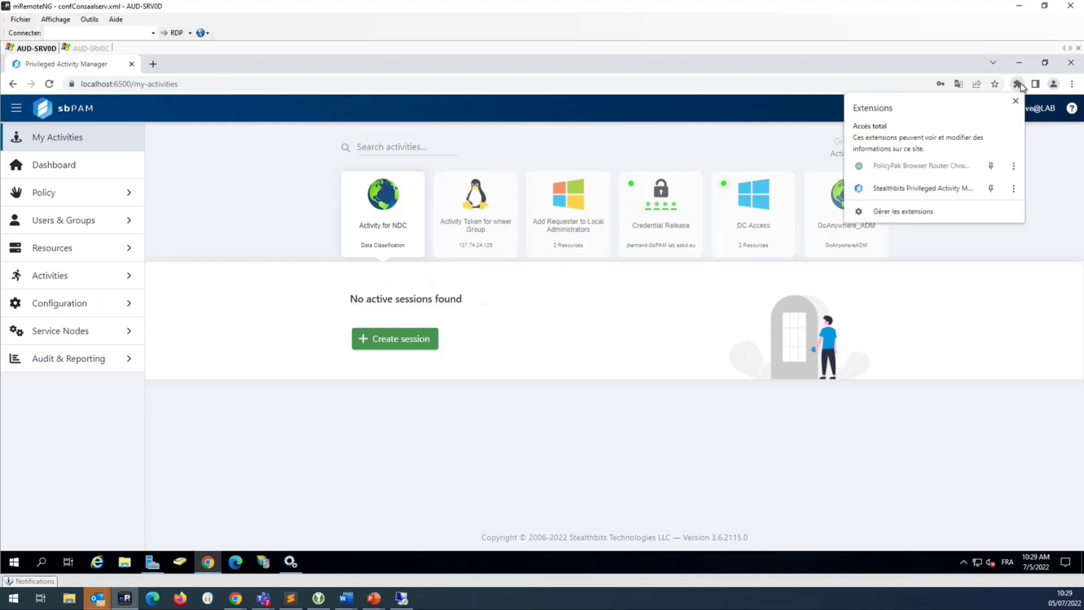
pyautogui.click(922, 192)
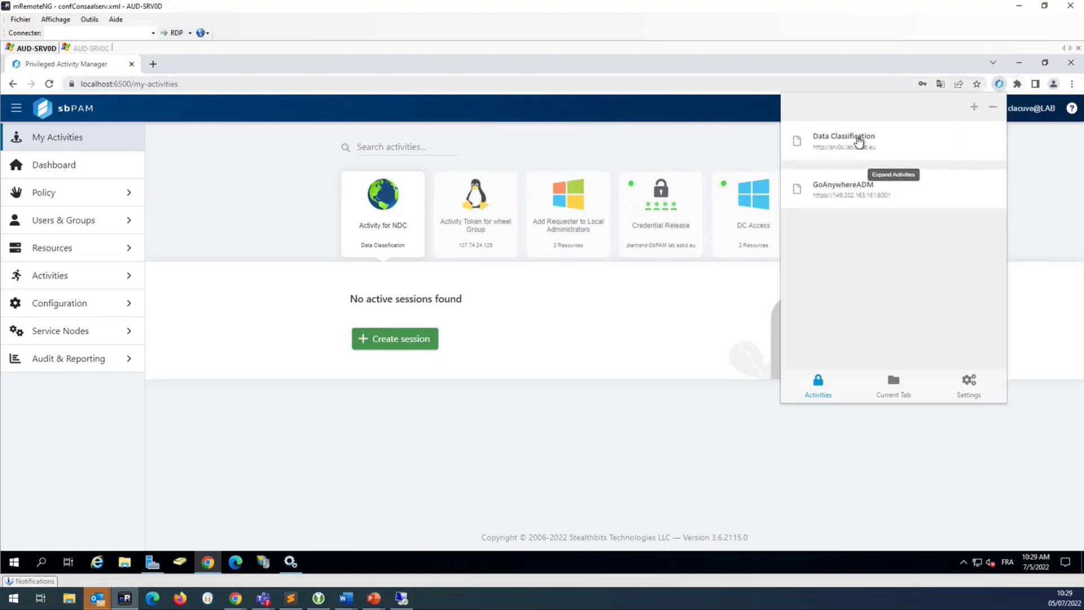
pyautogui.click(859, 142)
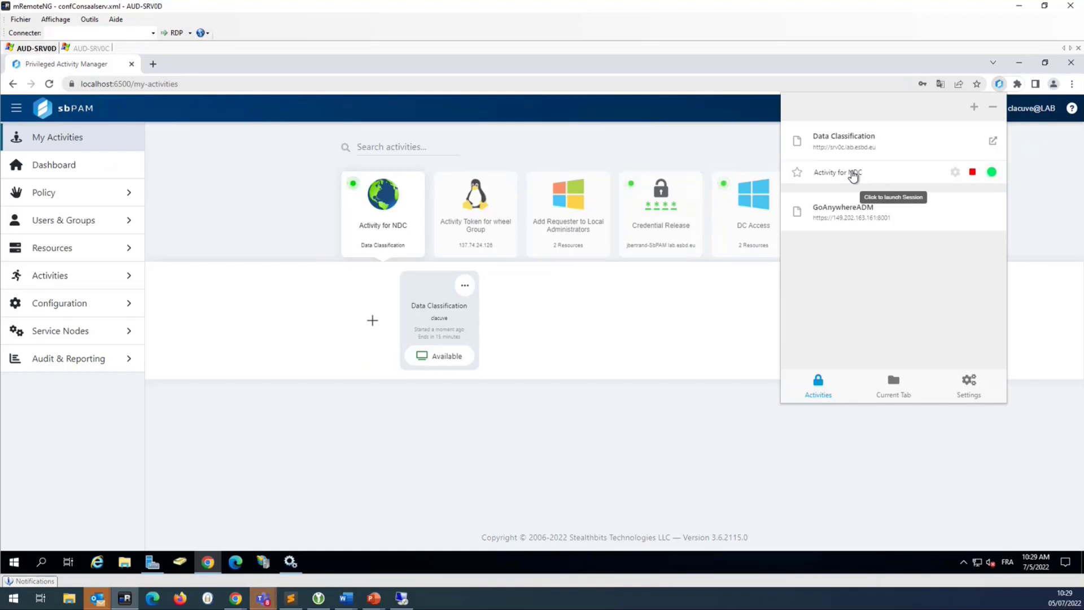
pyautogui.click(854, 174)
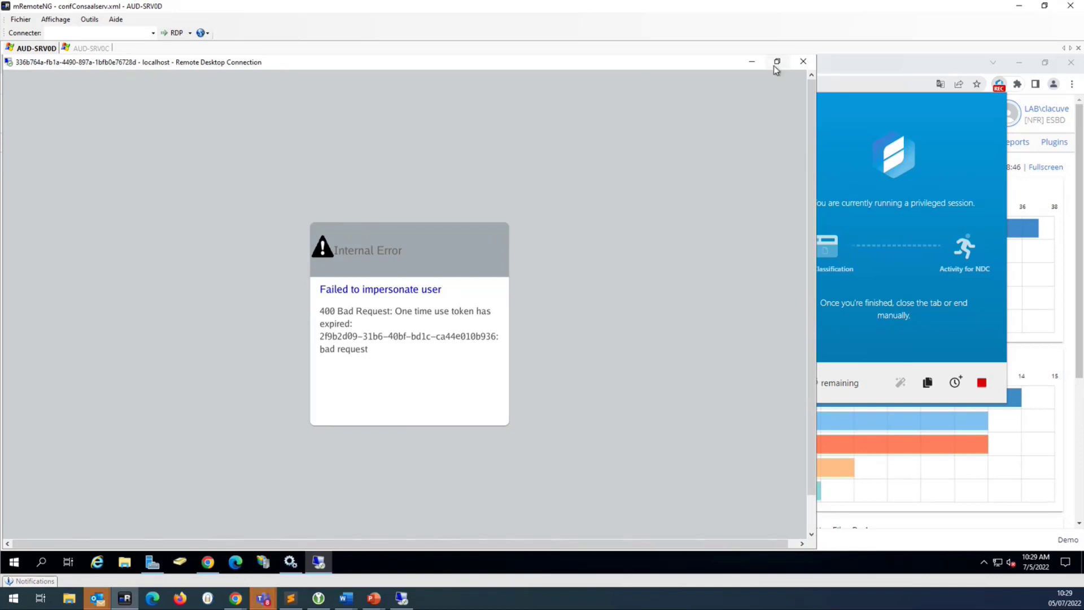
# - Close the failed Remote Desktop window and the privileged session notice
pyautogui.click(803, 62)
pyautogui.moveTo(814, 387)
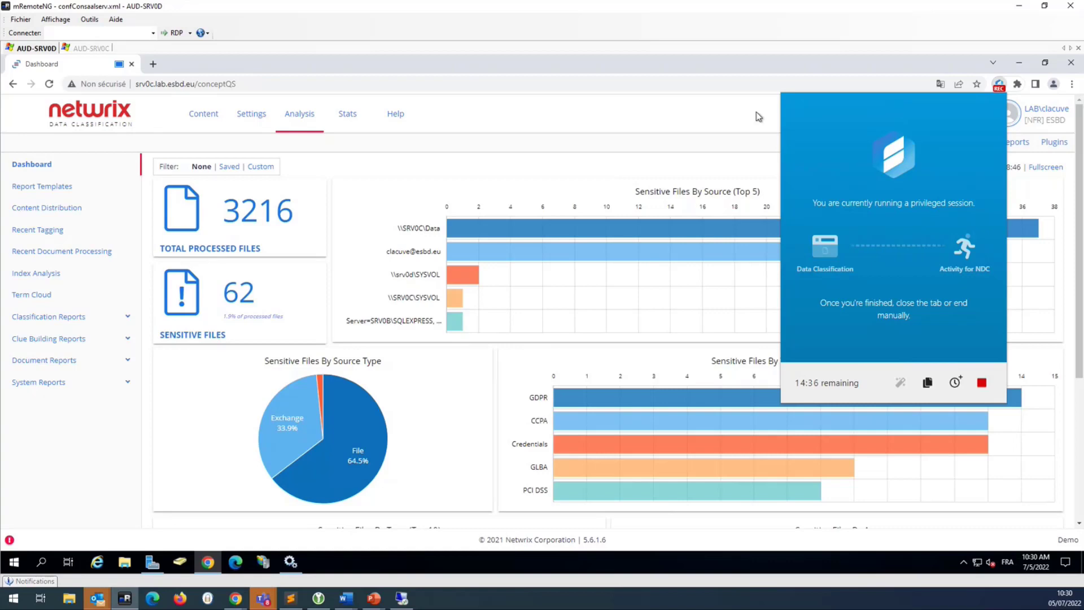
pyautogui.click(612, 112)
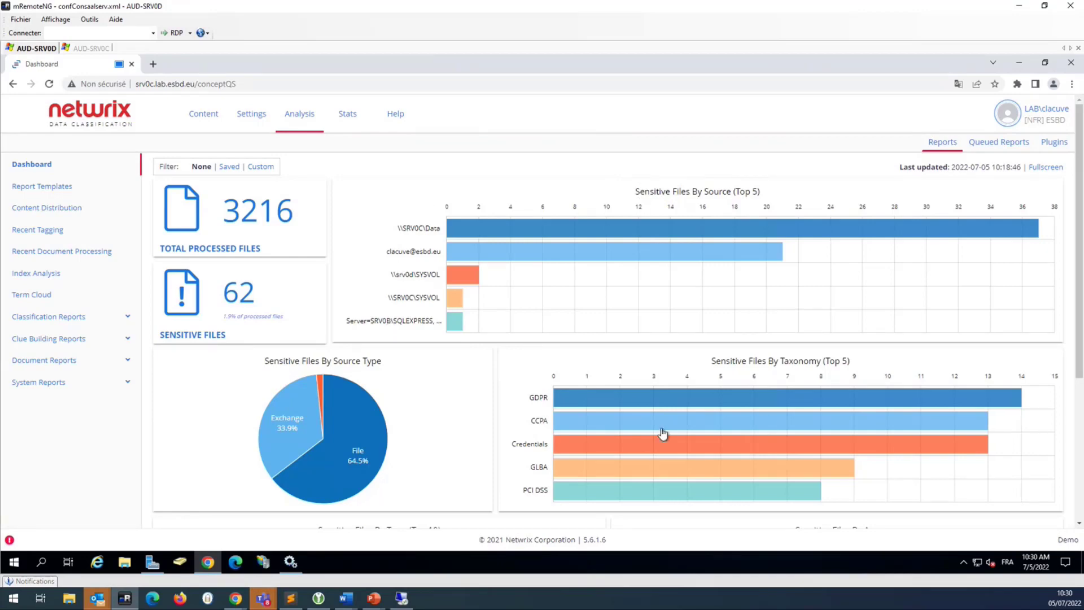
# - Scroll the sensitive-files dashboard back to the top and open Analysis > DSAR searches
pyautogui.scroll(-3, 530, 398)
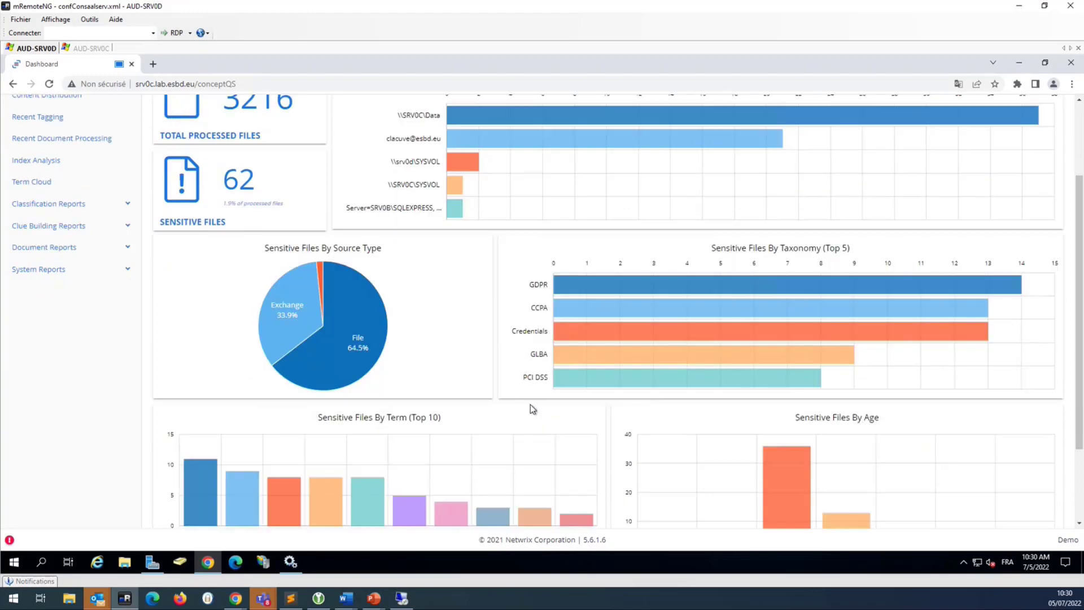
pyautogui.scroll(-1, 531, 403)
pyautogui.scroll(4, 530, 398)
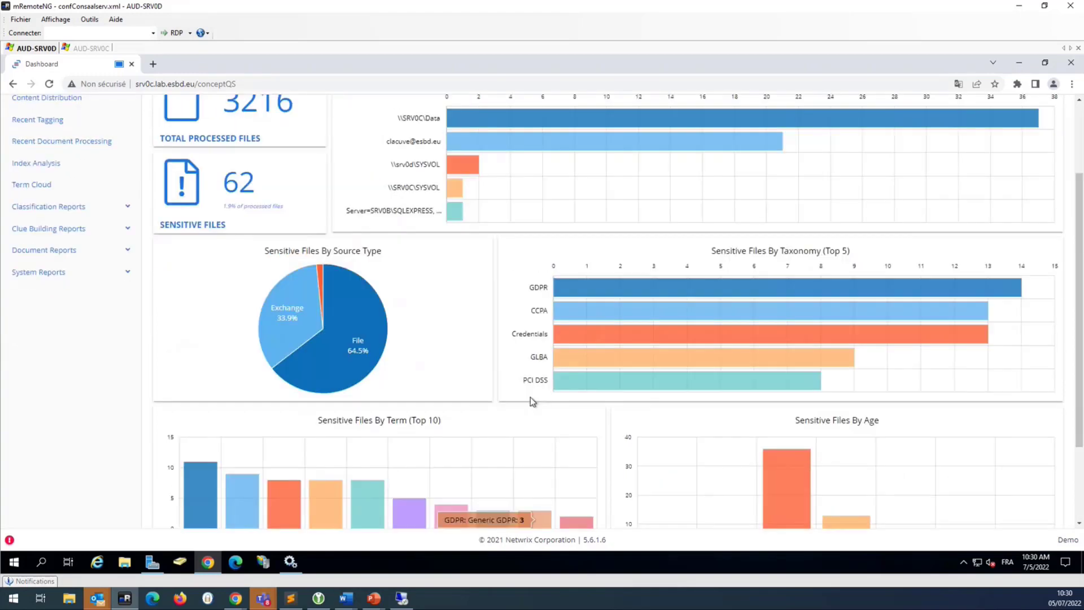
pyautogui.click(254, 128)
pyautogui.moveTo(300, 115)
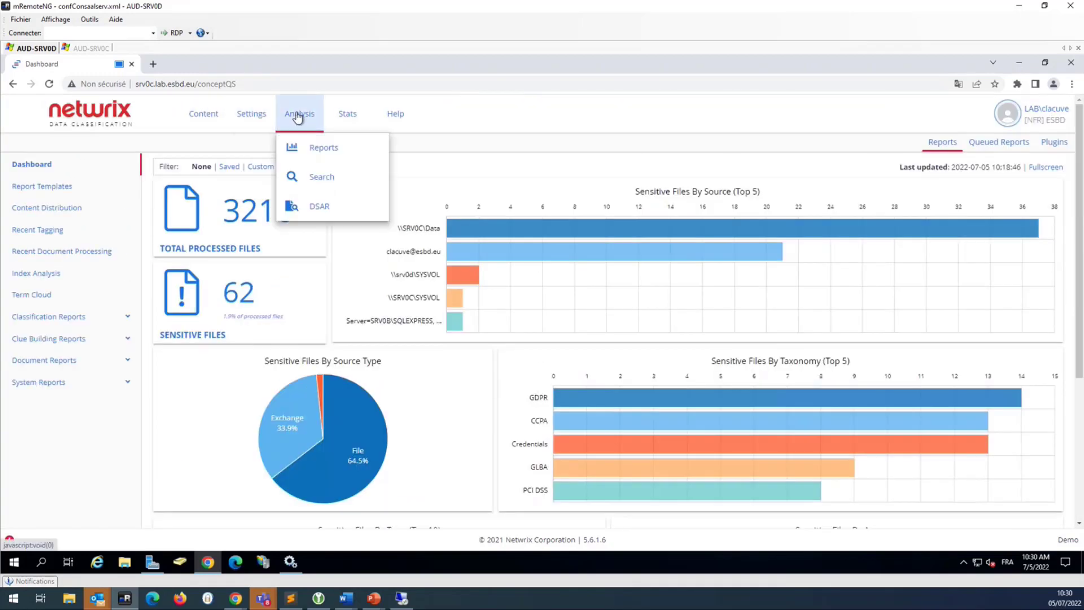
pyautogui.click(326, 208)
# - Review the 493 result files of the first DSAR case, then close its details
pyautogui.moveTo(296, 118)
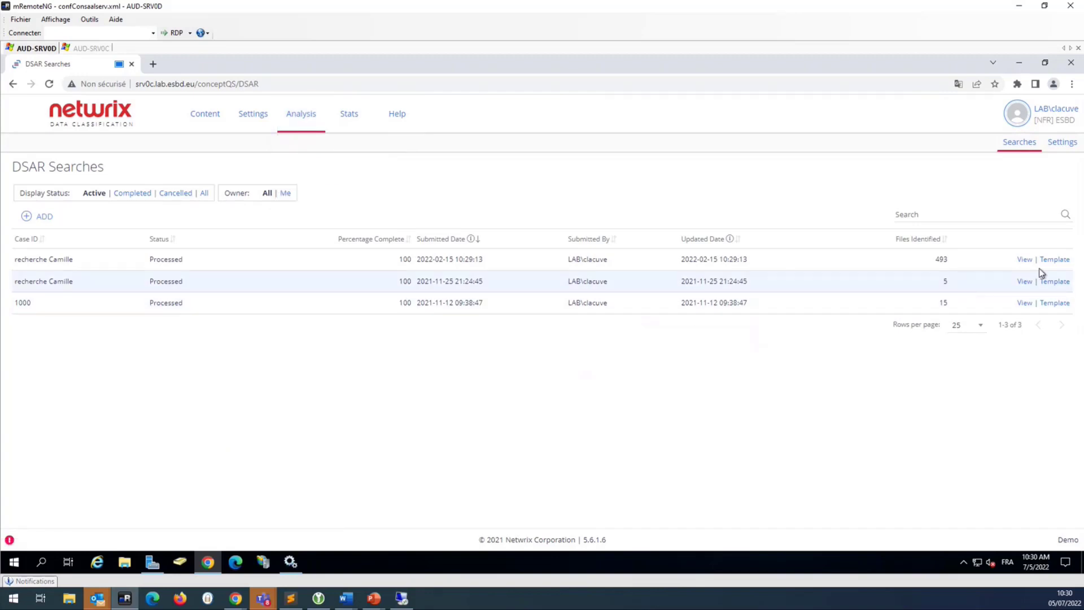
pyautogui.click(1024, 260)
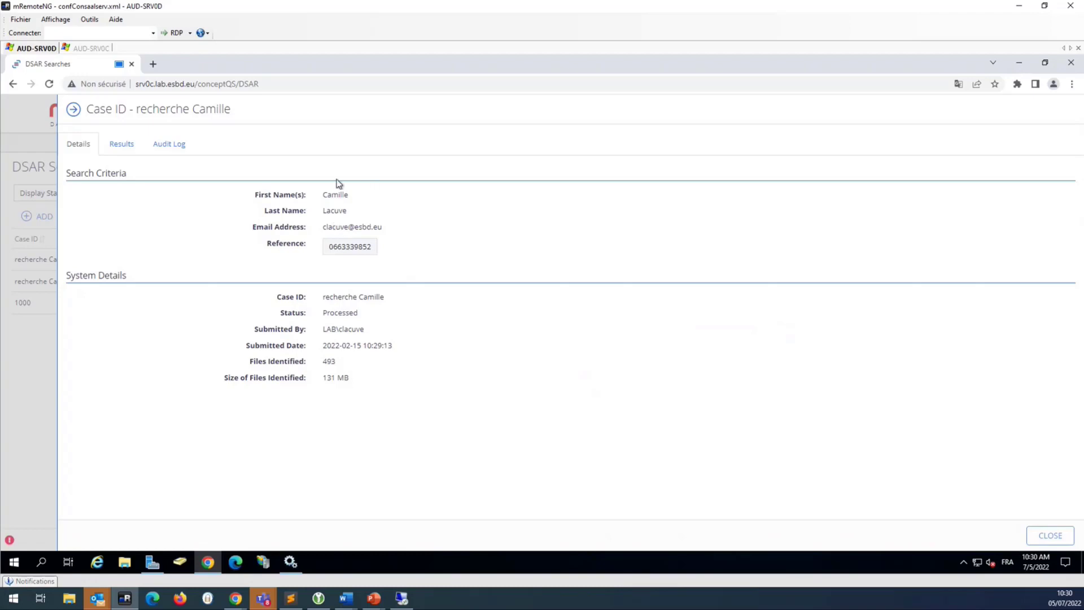
pyautogui.click(132, 149)
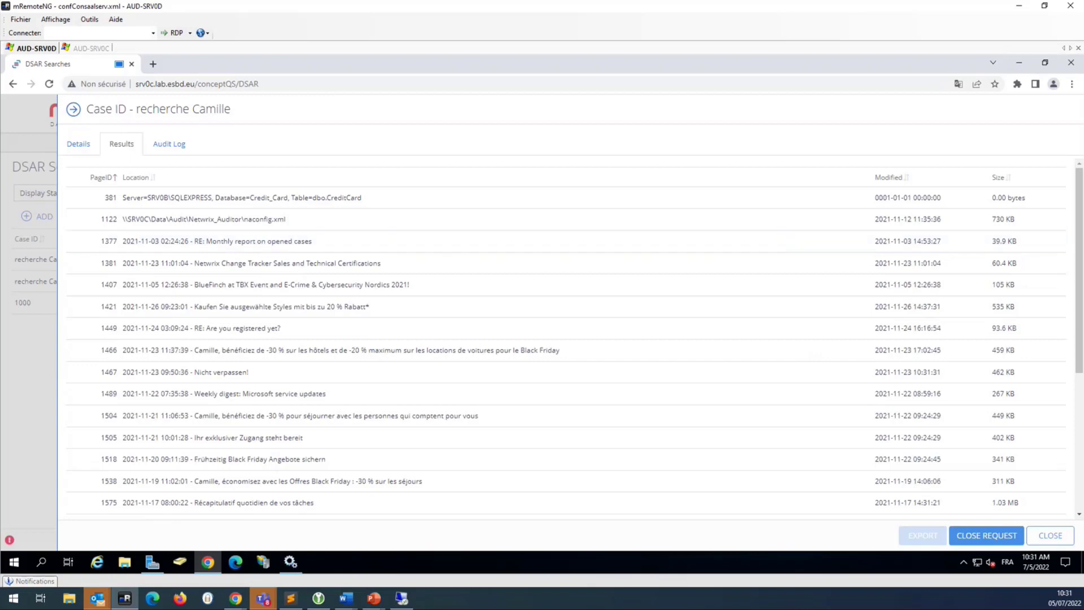
pyautogui.click(1051, 536)
# - Open Content > Taxonomies and switch the taxonomy dropdown to GDPR
pyautogui.moveTo(211, 119)
pyautogui.click(214, 180)
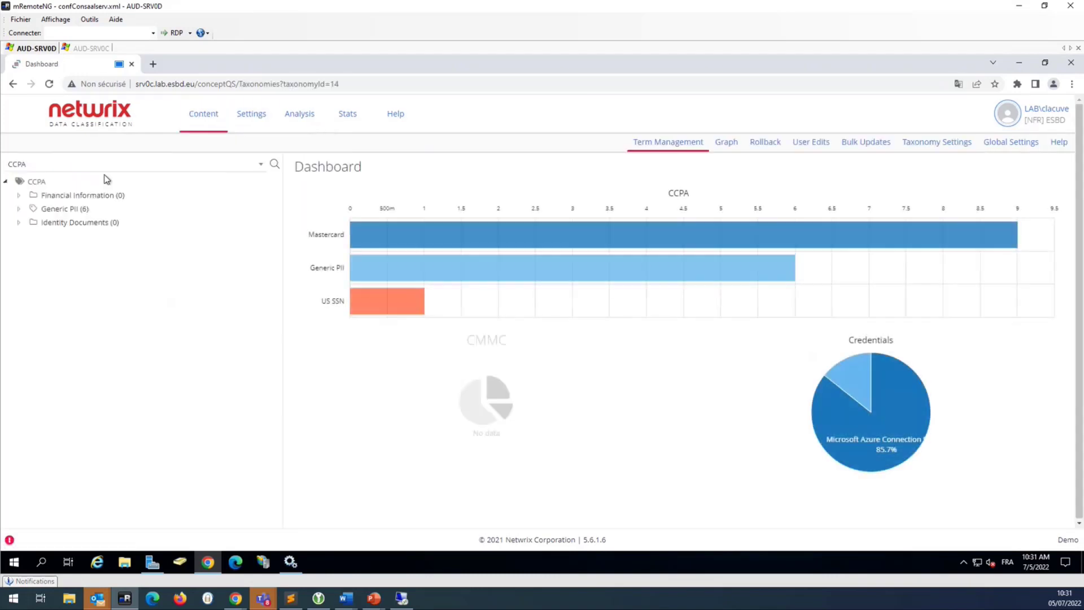
pyautogui.click(51, 164)
pyautogui.scroll(-1, 38, 267)
pyautogui.scroll(-3, 38, 268)
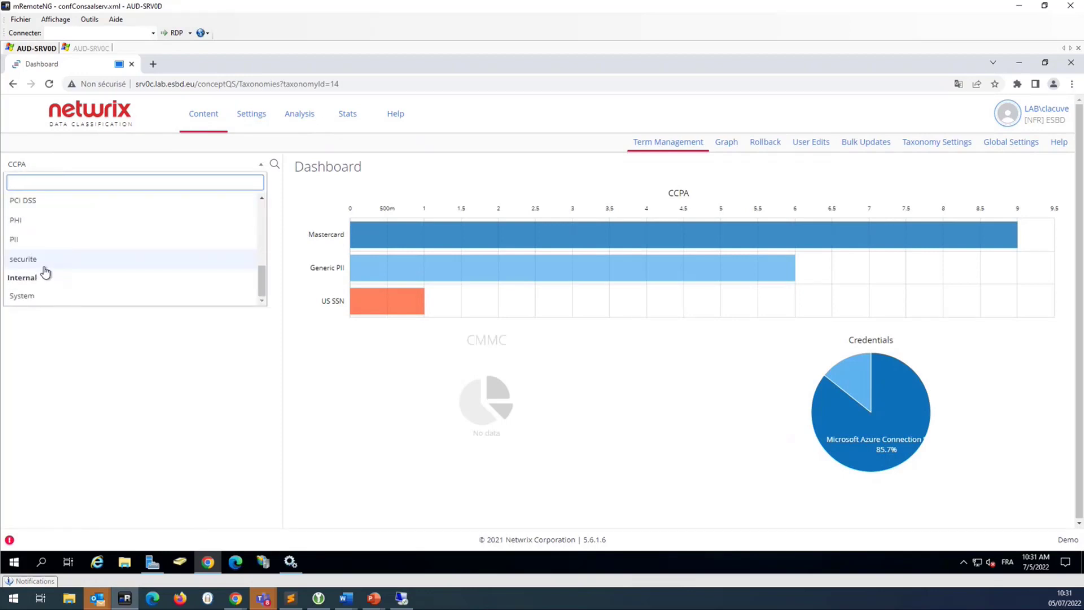
pyautogui.scroll(2, 43, 260)
pyautogui.click(42, 219)
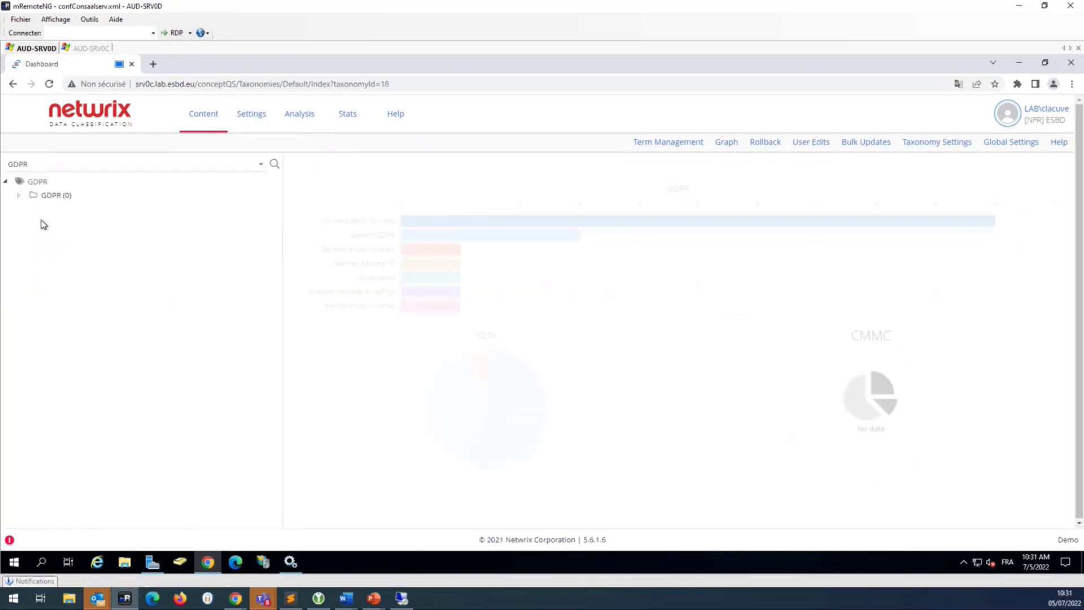
# - Expand GDPR and its France folder to list the seven French identifier terms
pyautogui.click(19, 198)
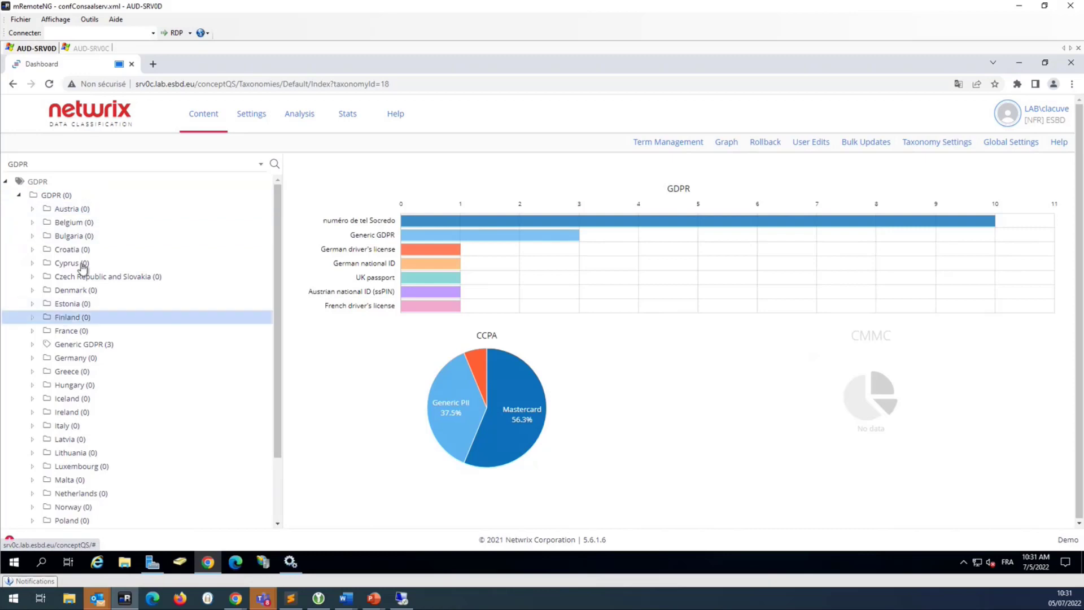
pyautogui.click(78, 333)
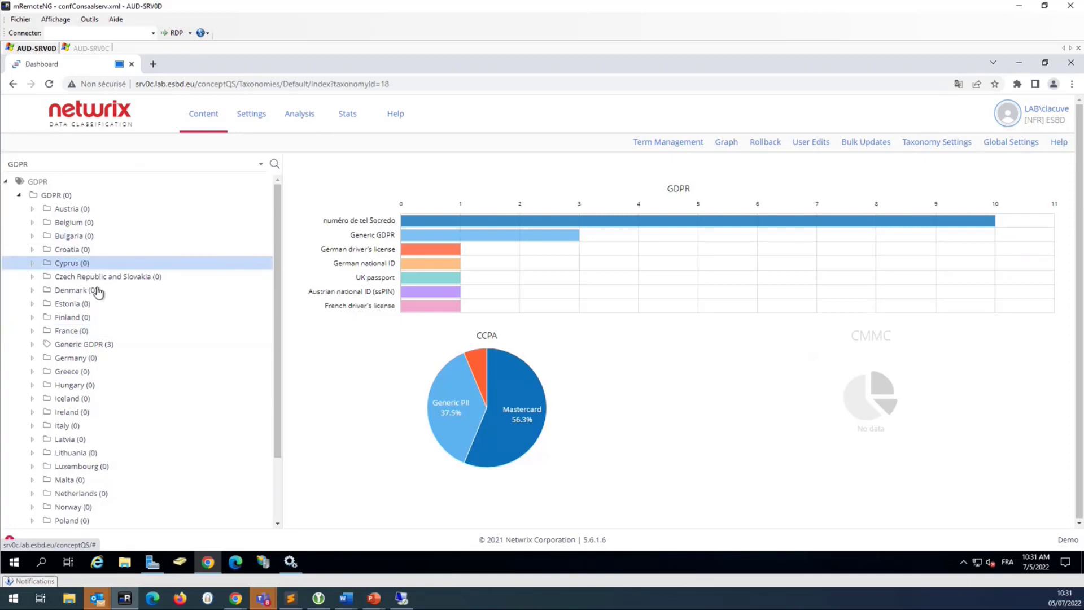
pyautogui.click(32, 331)
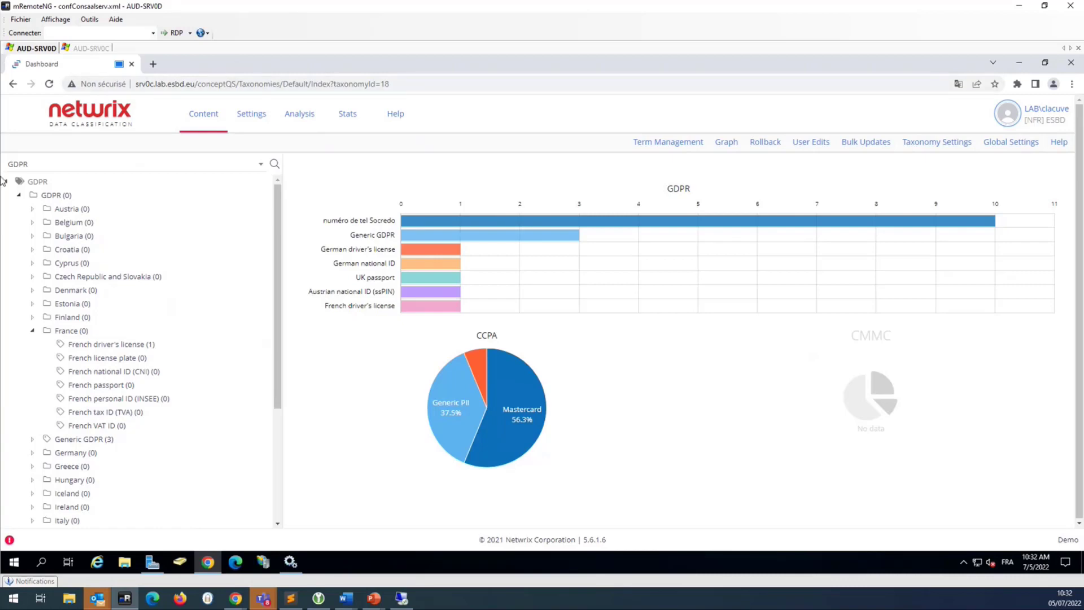
pyautogui.click(89, 49)
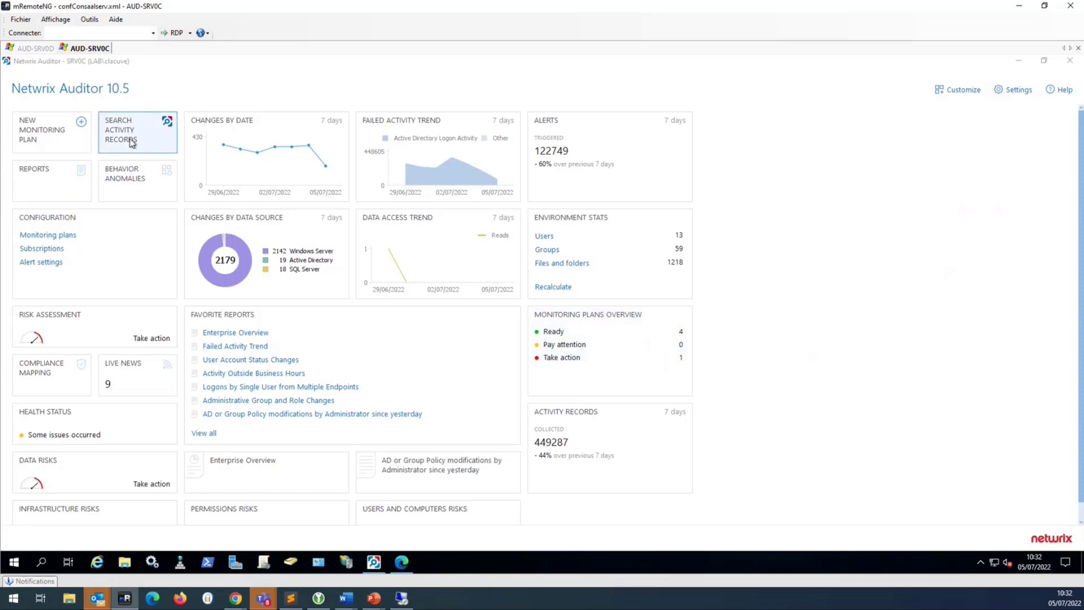
# - Search all activity records and select the 10:26:02 Logoff record
pyautogui.click(143, 134)
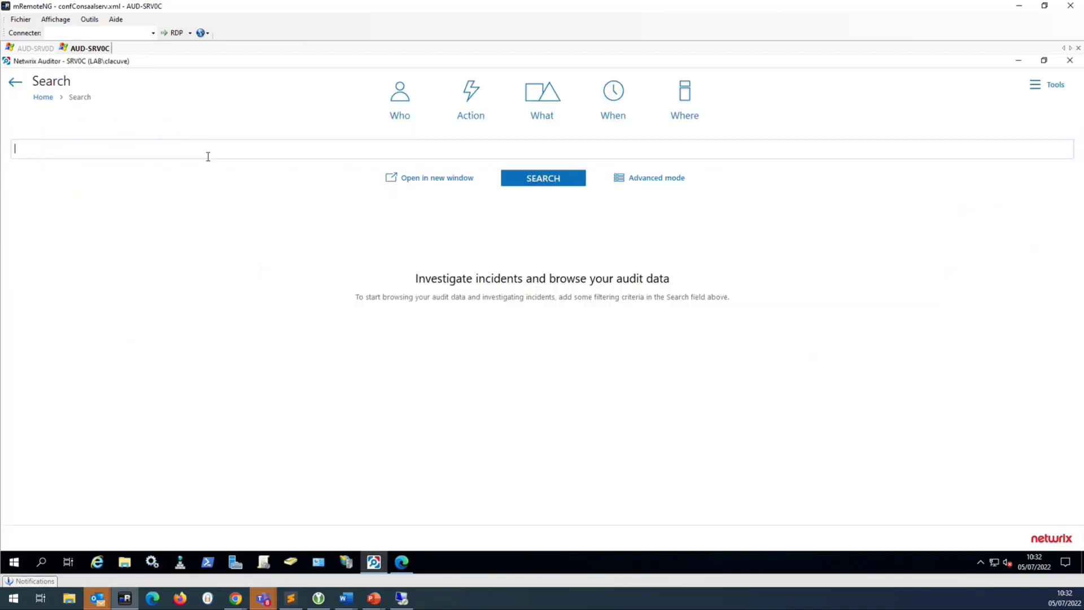
pyautogui.click(551, 182)
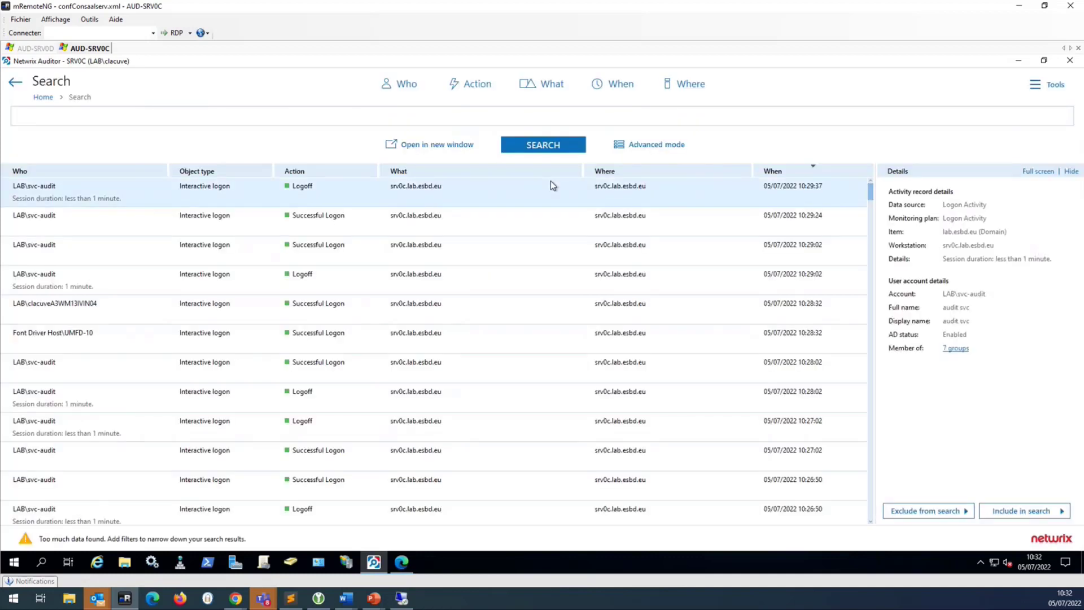
pyautogui.click(551, 182)
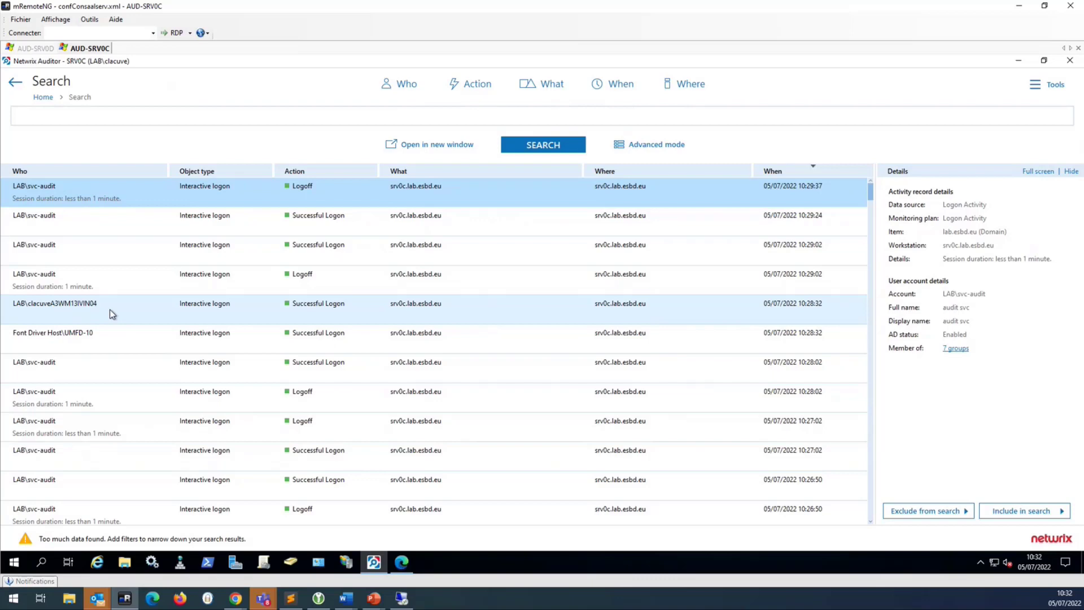
pyautogui.scroll(-7, 113, 314)
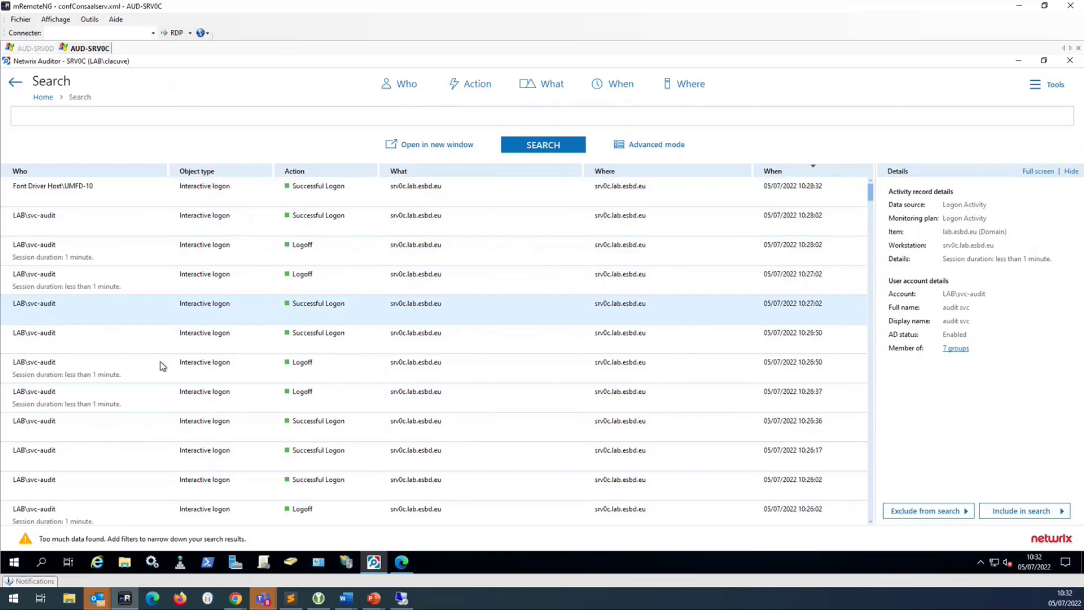
pyautogui.click(221, 449)
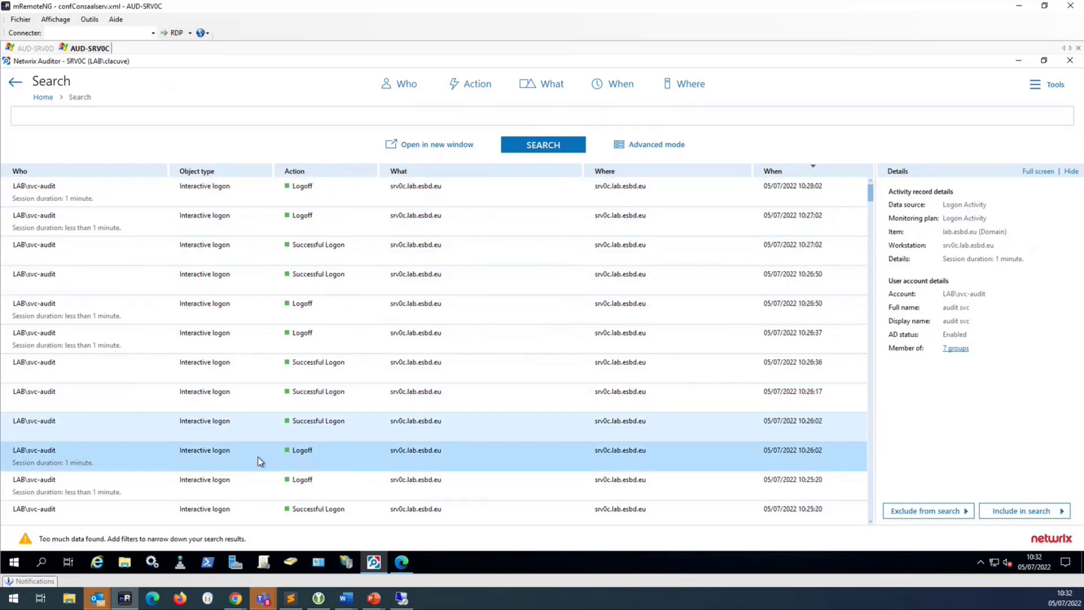
# - Exclude the Interactive logon object type and rerun the search to list Failed Logon events
pyautogui.click(958, 511)
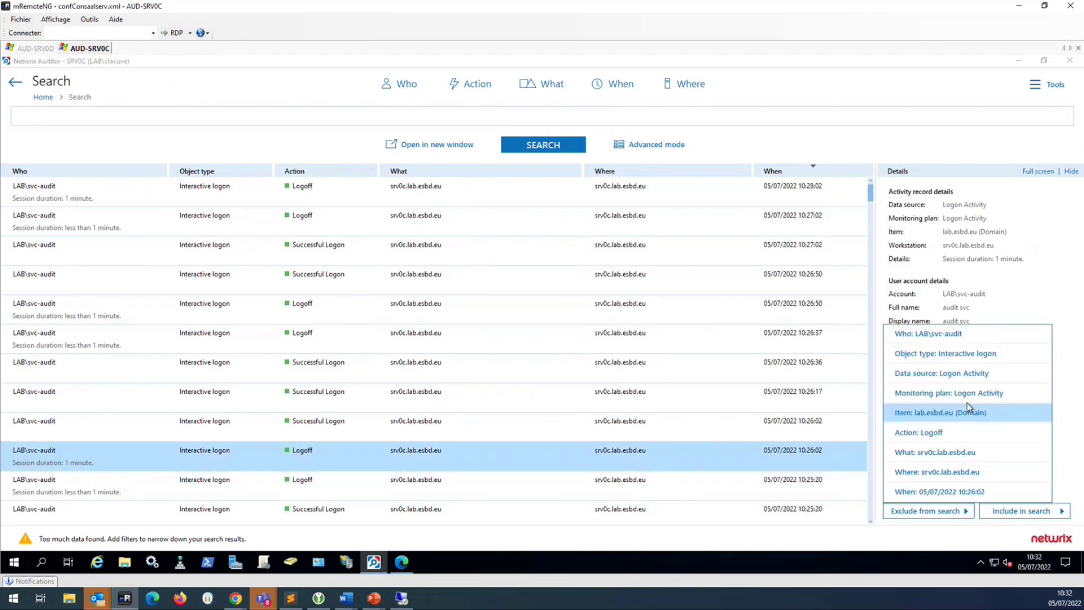
pyautogui.click(960, 354)
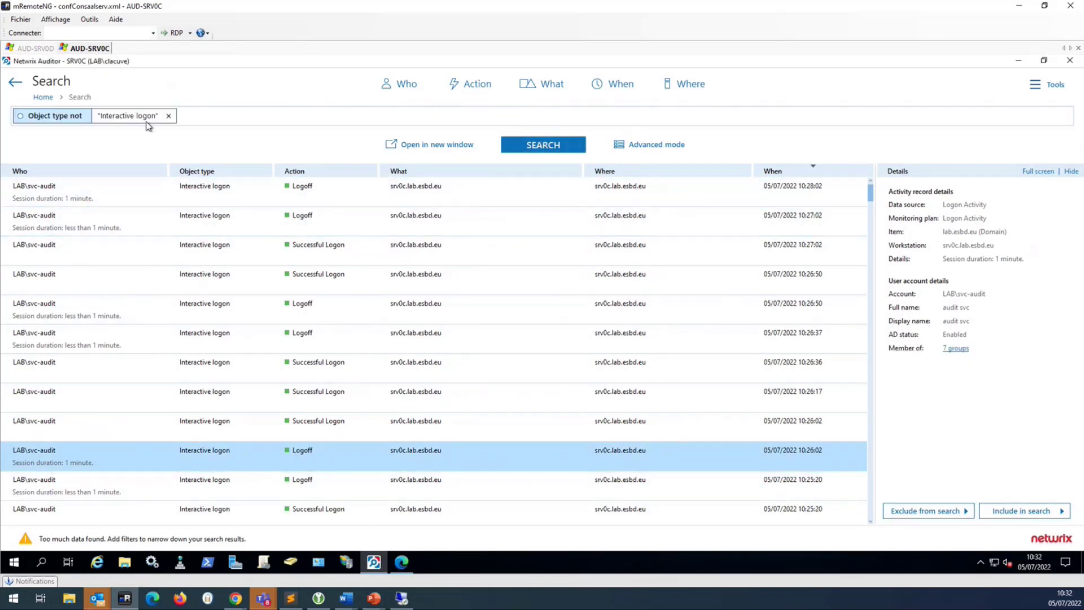
pyautogui.click(551, 145)
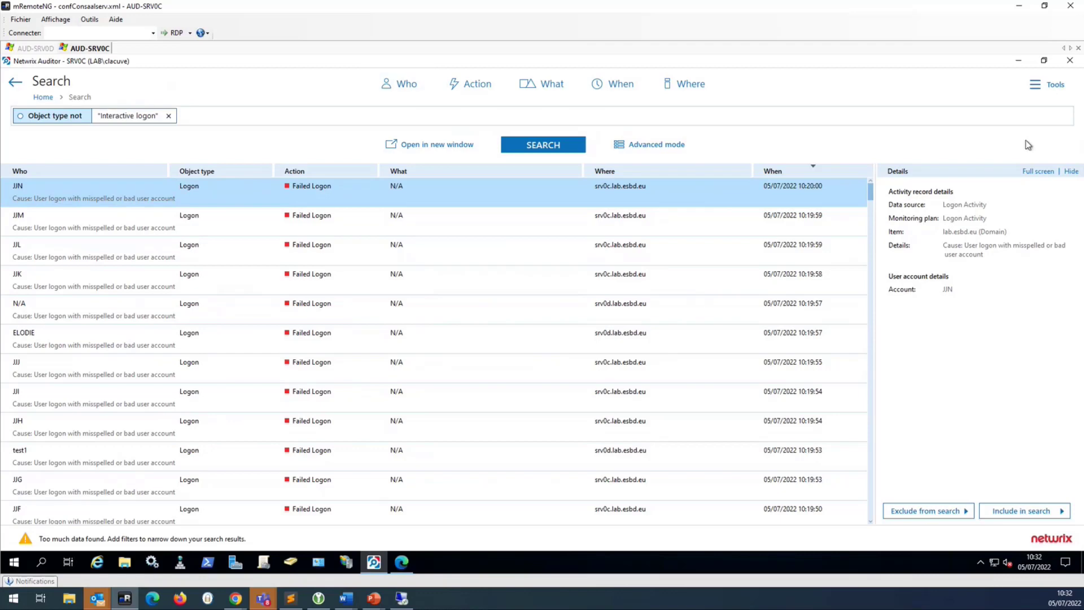
pyautogui.click(1044, 85)
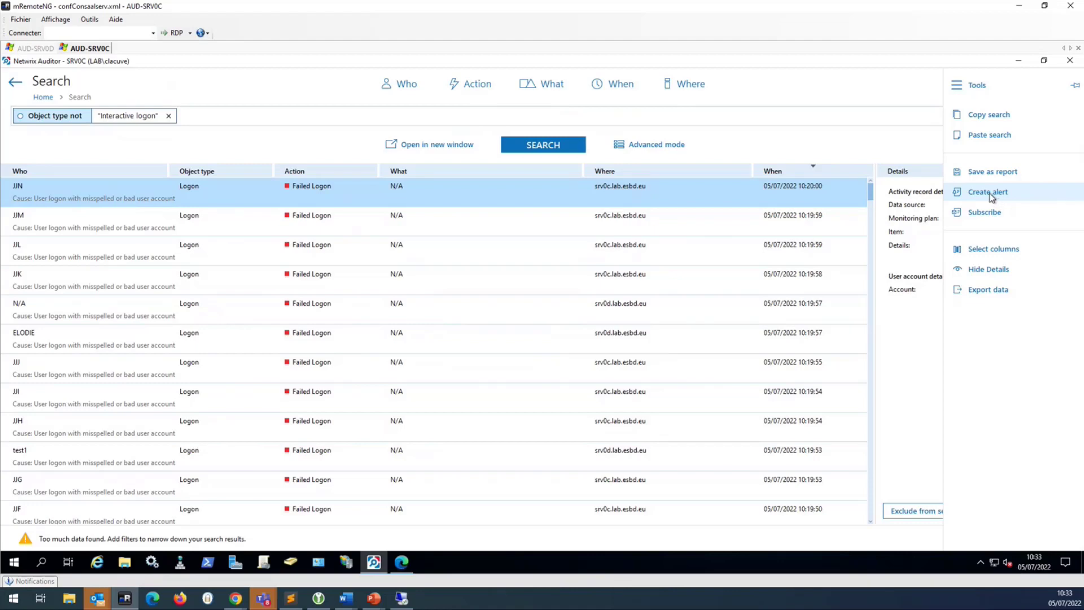
# - Create an alert from the search, review recipients, filters, thresholds and response action, then discard it
pyautogui.click(991, 194)
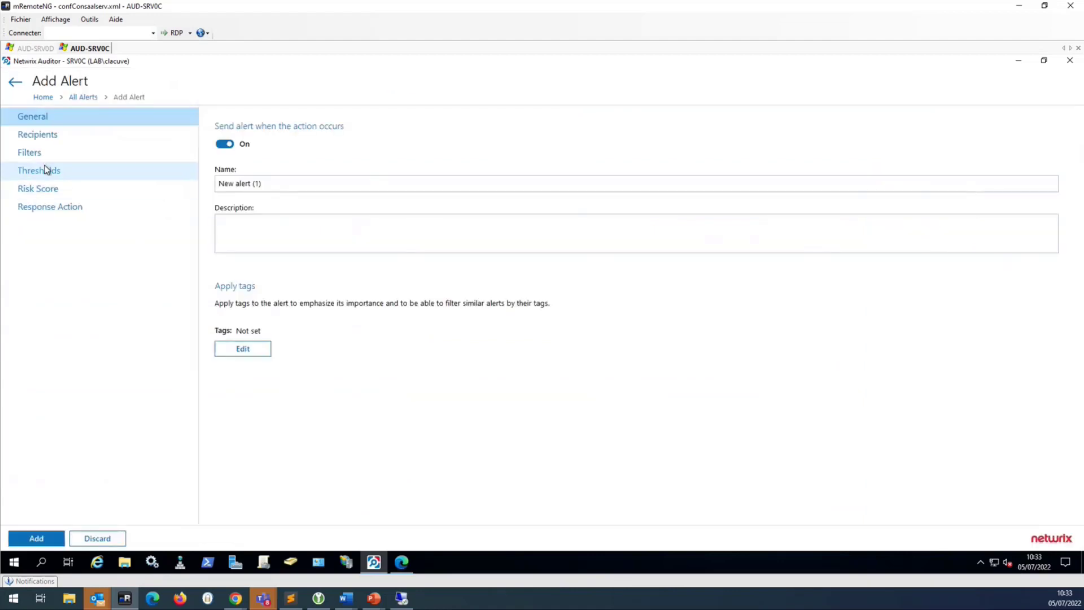
pyautogui.click(43, 137)
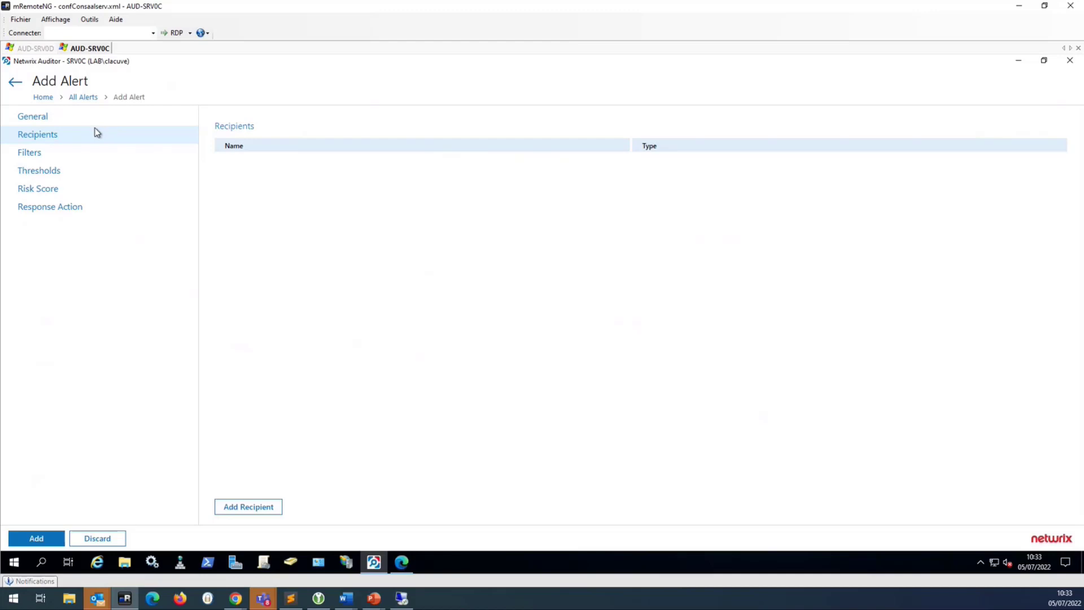
pyautogui.click(53, 154)
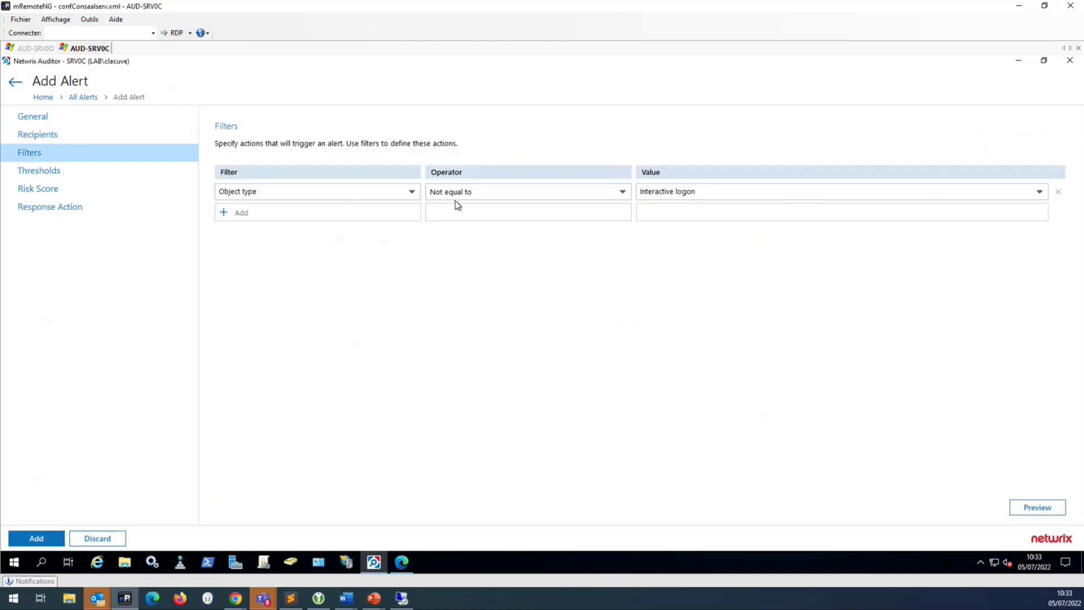
pyautogui.click(66, 176)
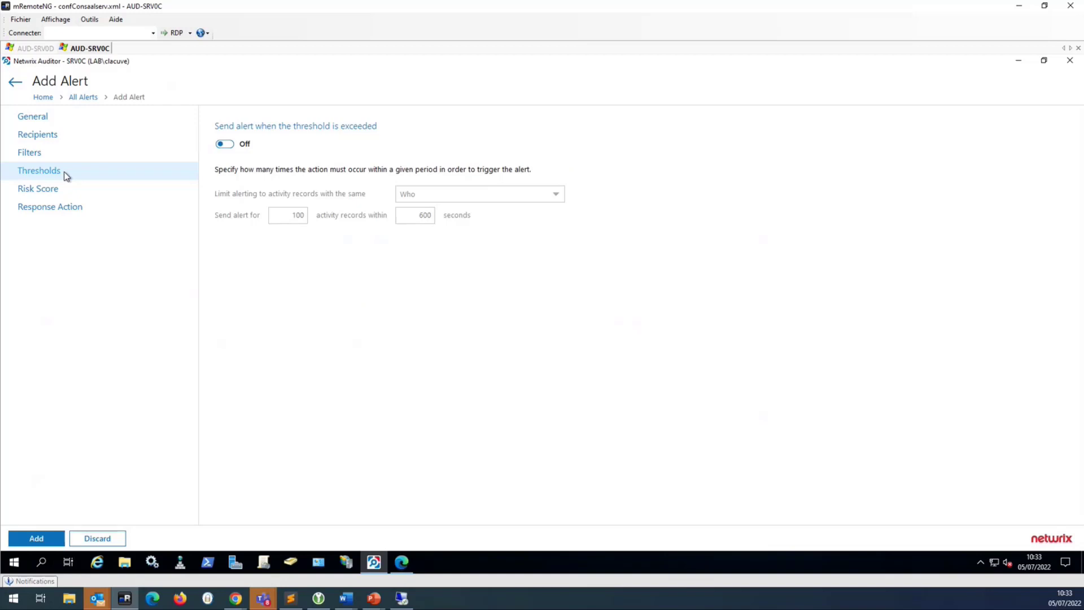
pyautogui.click(64, 175)
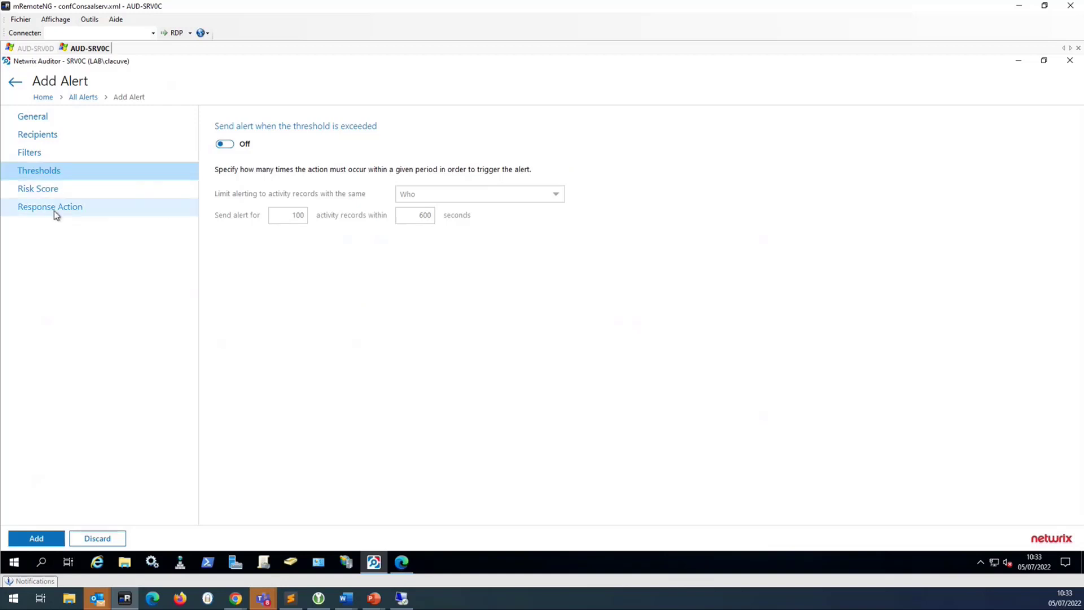
pyautogui.click(56, 215)
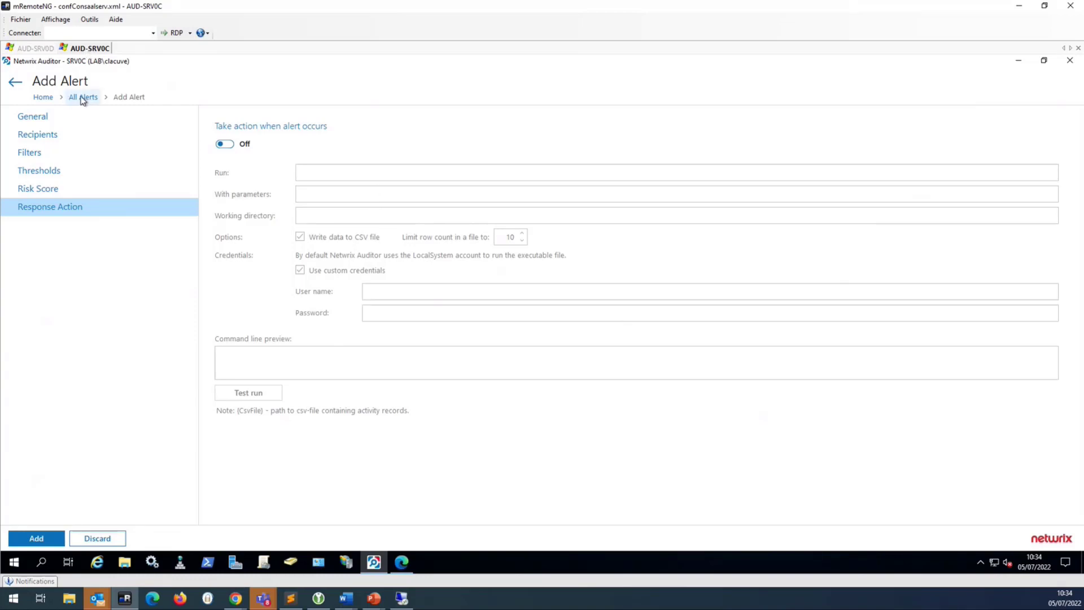
pyautogui.click(49, 100)
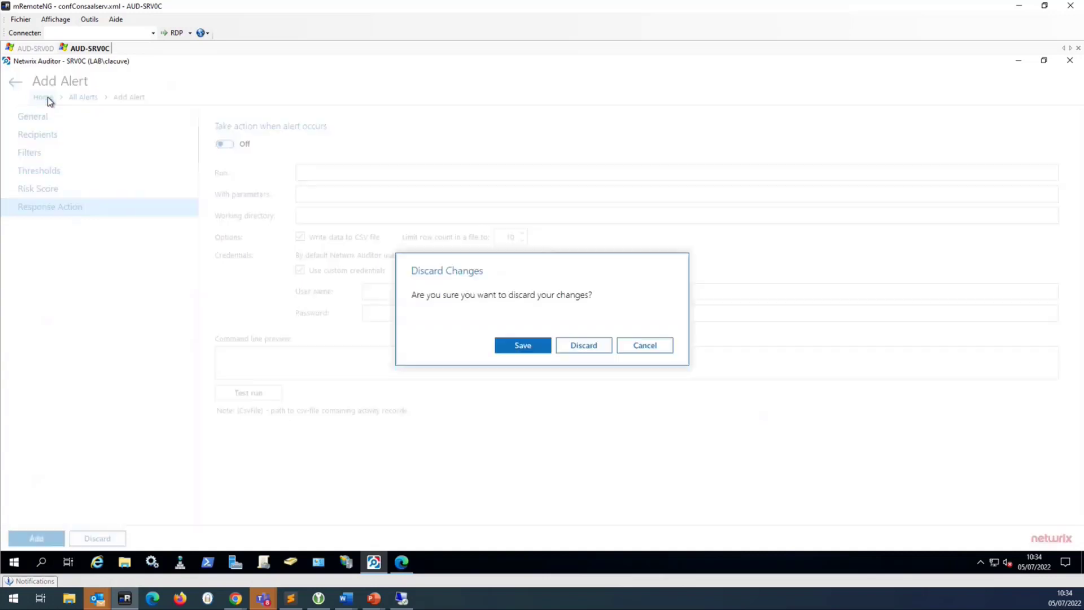
pyautogui.click(575, 342)
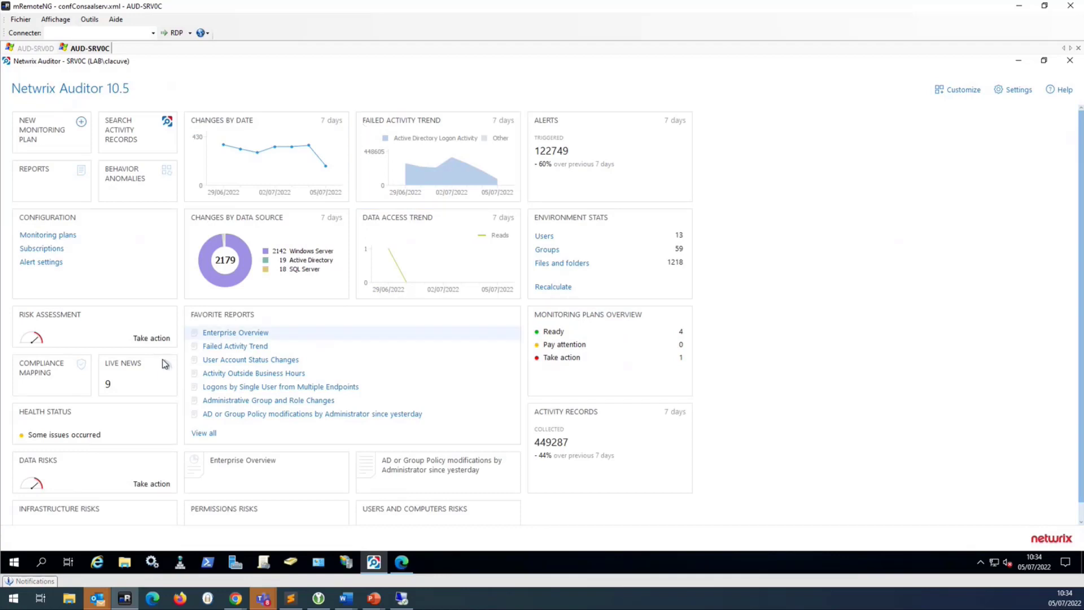
# - In Risk Assessment, show Direct permissions on files and folders details, rated High at 82.9%
pyautogui.click(113, 335)
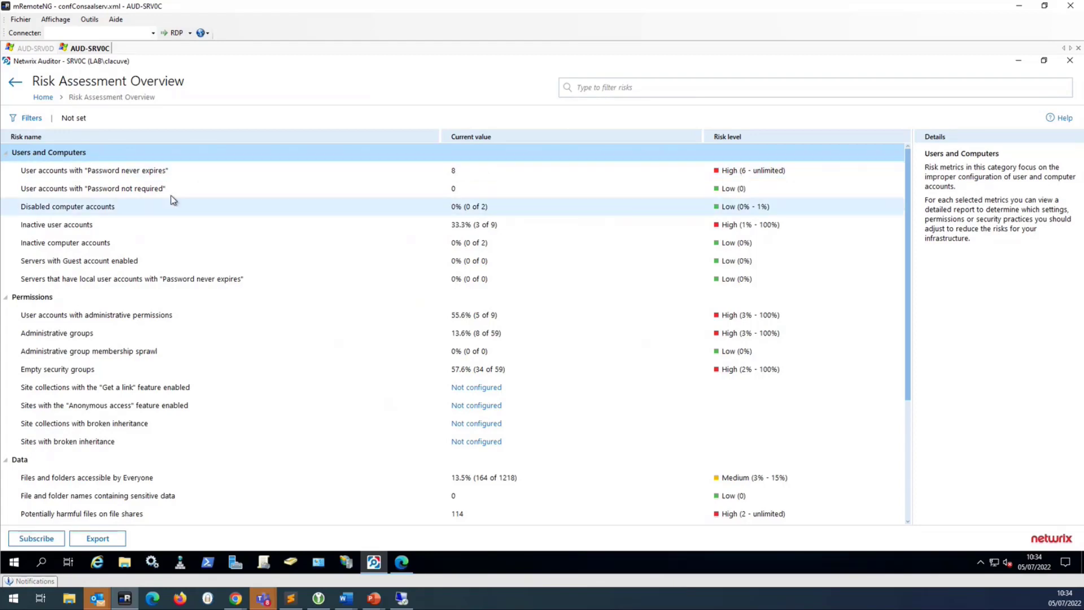
pyautogui.scroll(-1, 179, 347)
pyautogui.scroll(-3, 178, 346)
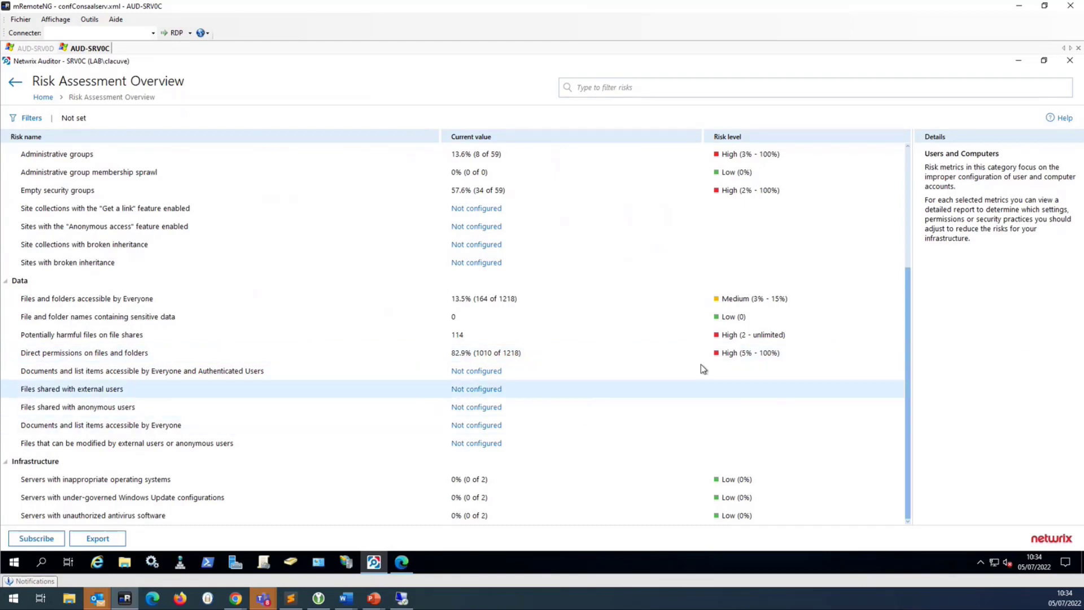
pyautogui.click(460, 354)
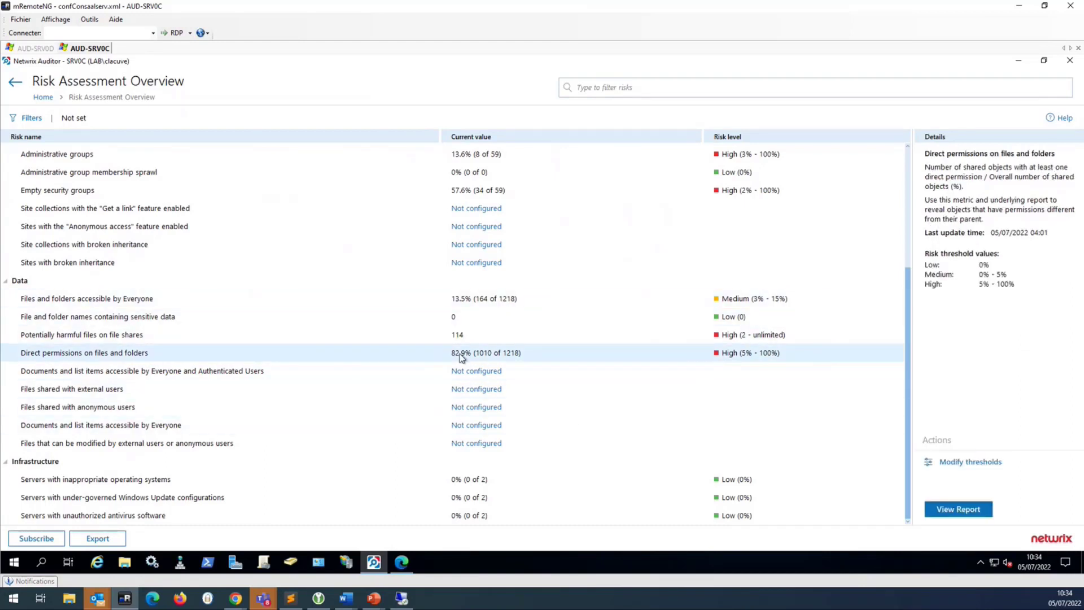